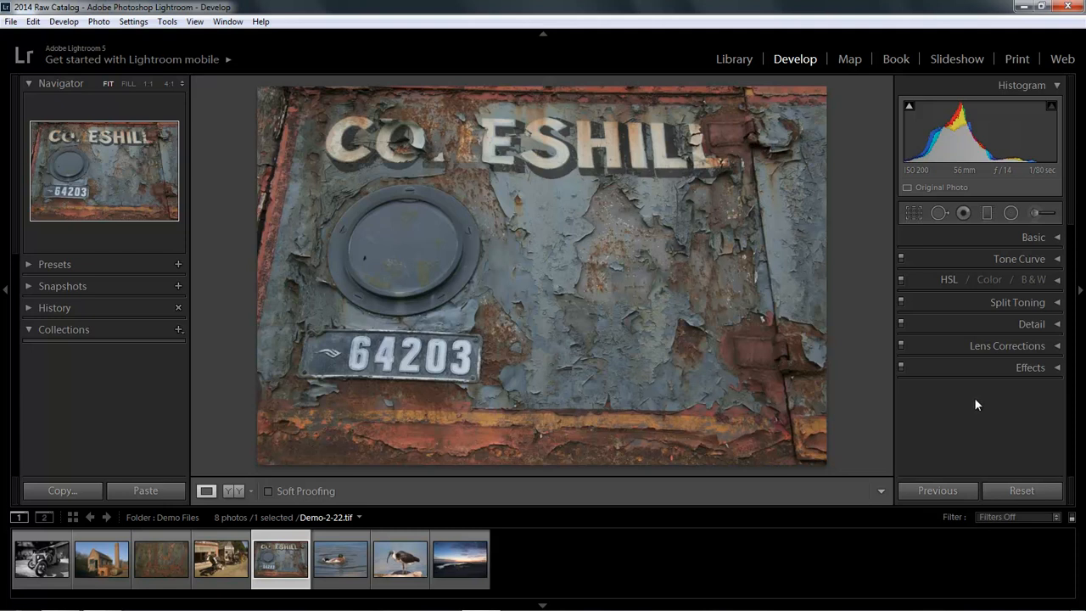
Expand the Basic adjustments and hide the module picker, the Navigator side and the filmstrip to enlarge the photo
left_click(1057, 239)
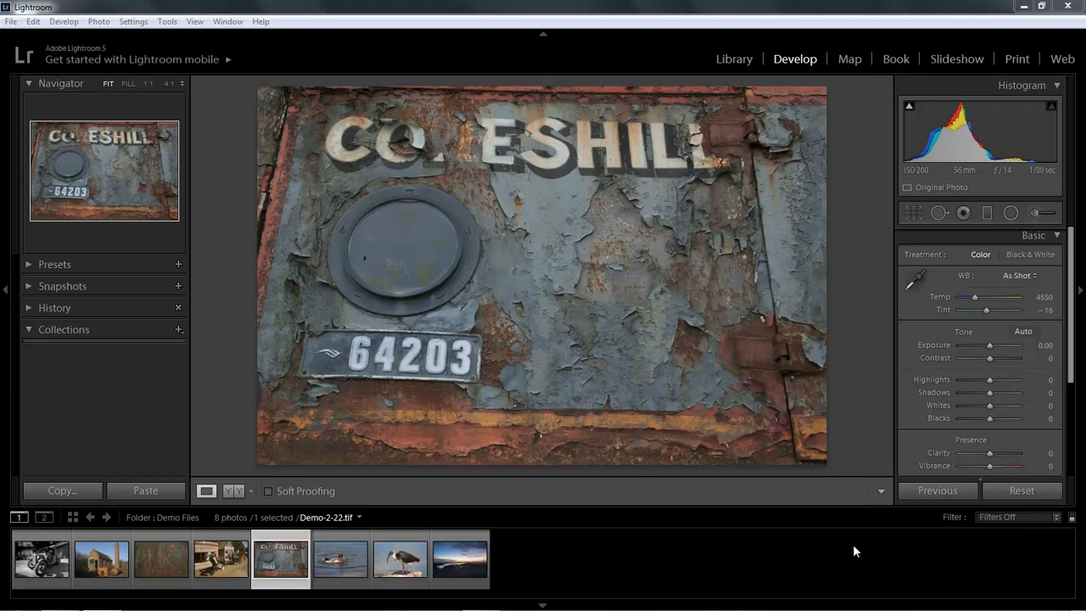
left_click(542, 34)
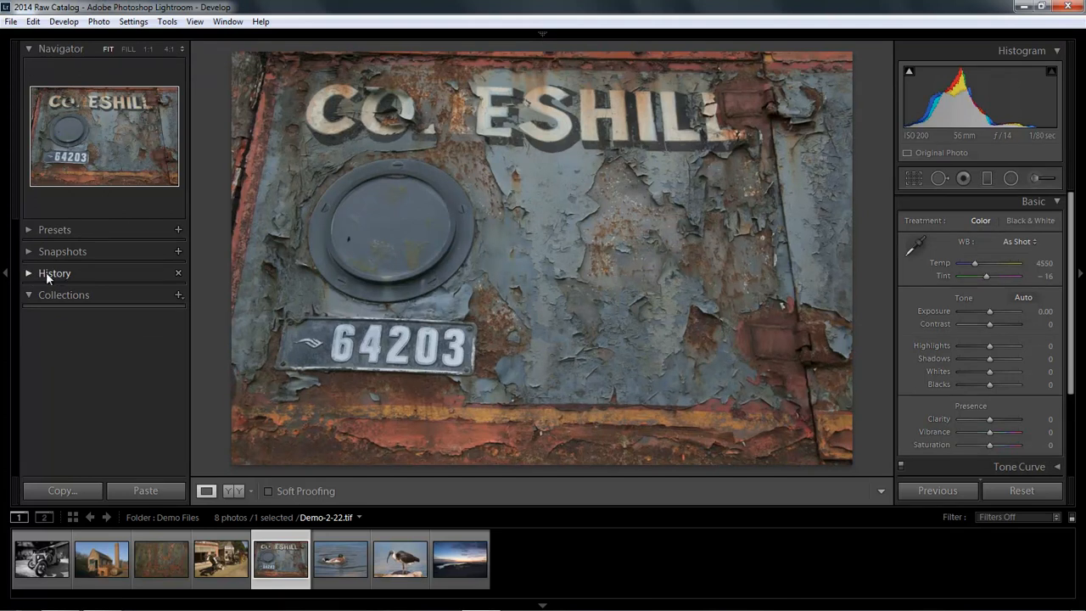
left_click(5, 273)
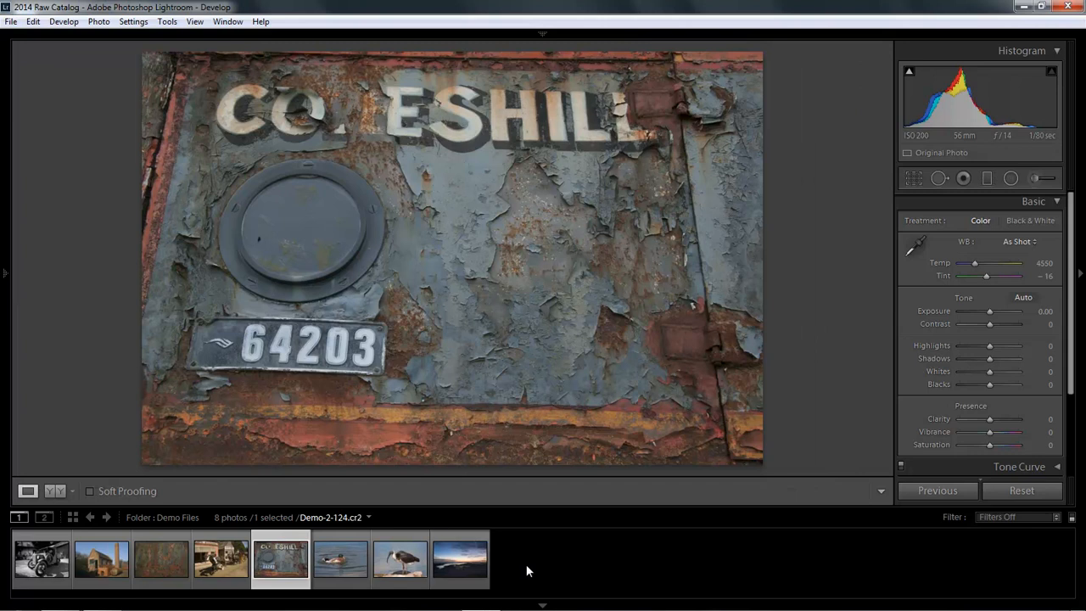
left_click(542, 605)
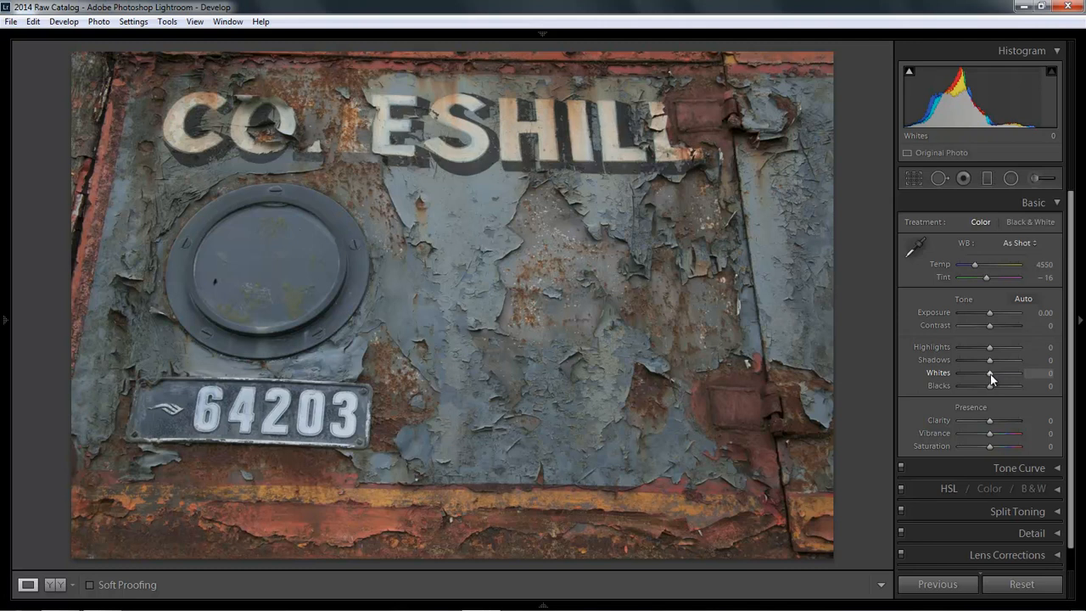
Set the photo's Whites to +49 and Clarity to +72
left_click_drag(990, 374, 996, 373)
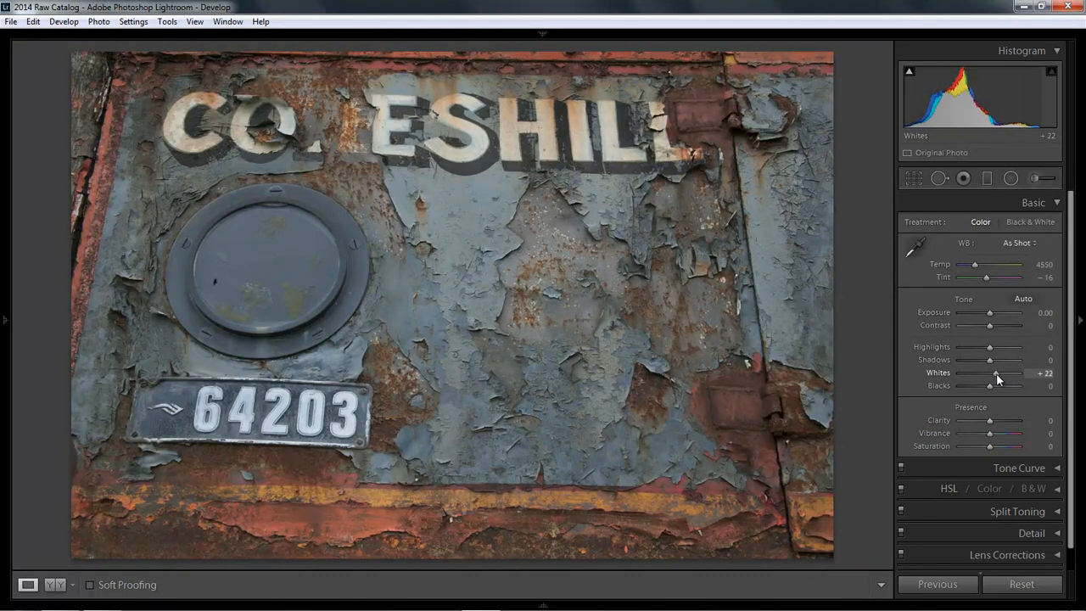
left_click_drag(996, 373, 1006, 378)
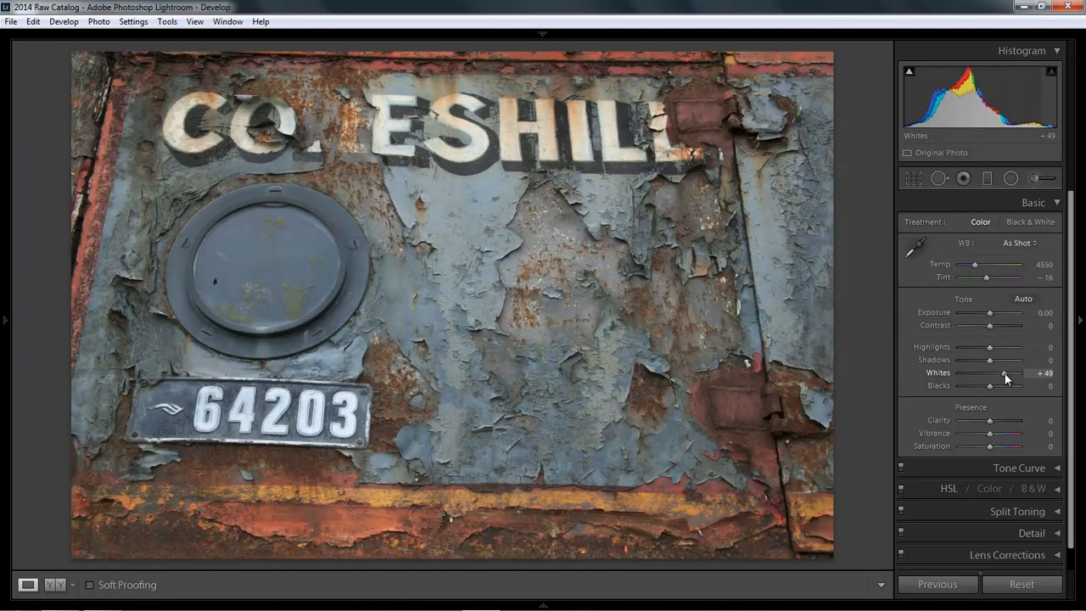
left_click_drag(1007, 378, 1005, 374)
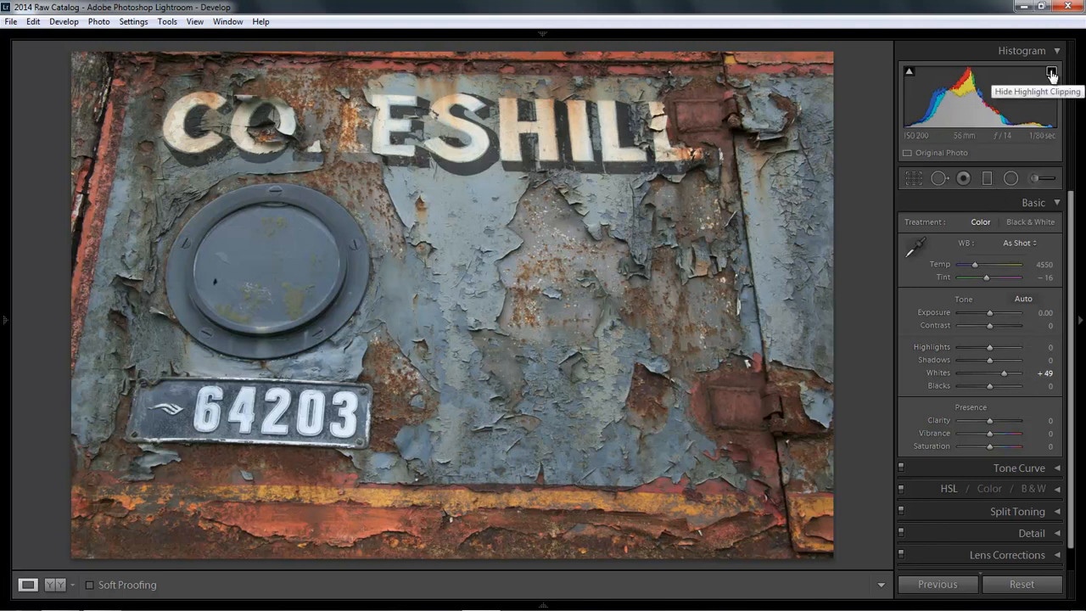
left_click(1006, 420)
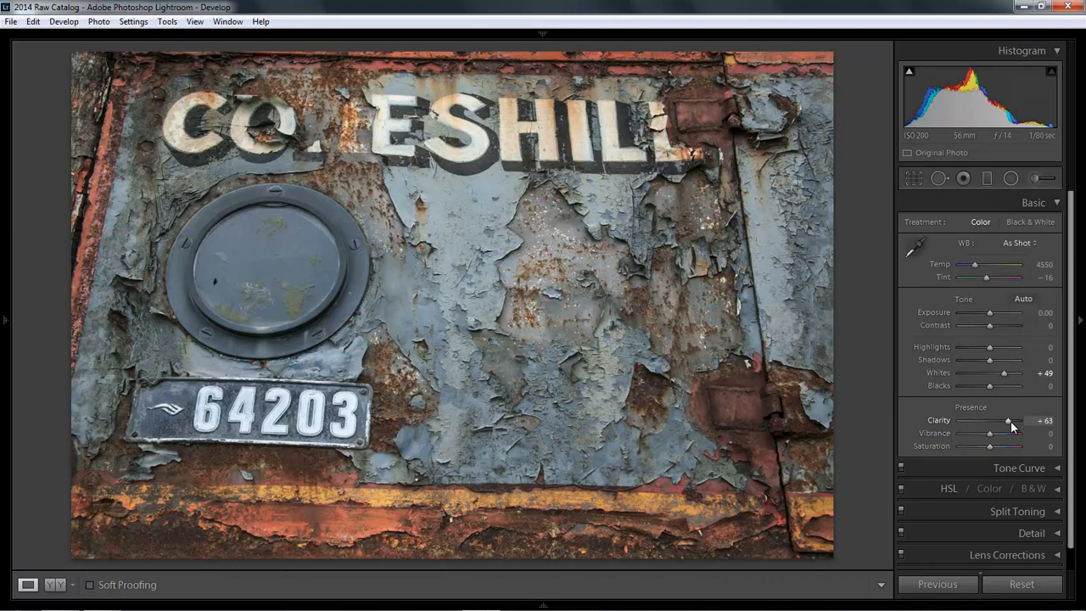
left_click_drag(1007, 421, 1011, 421)
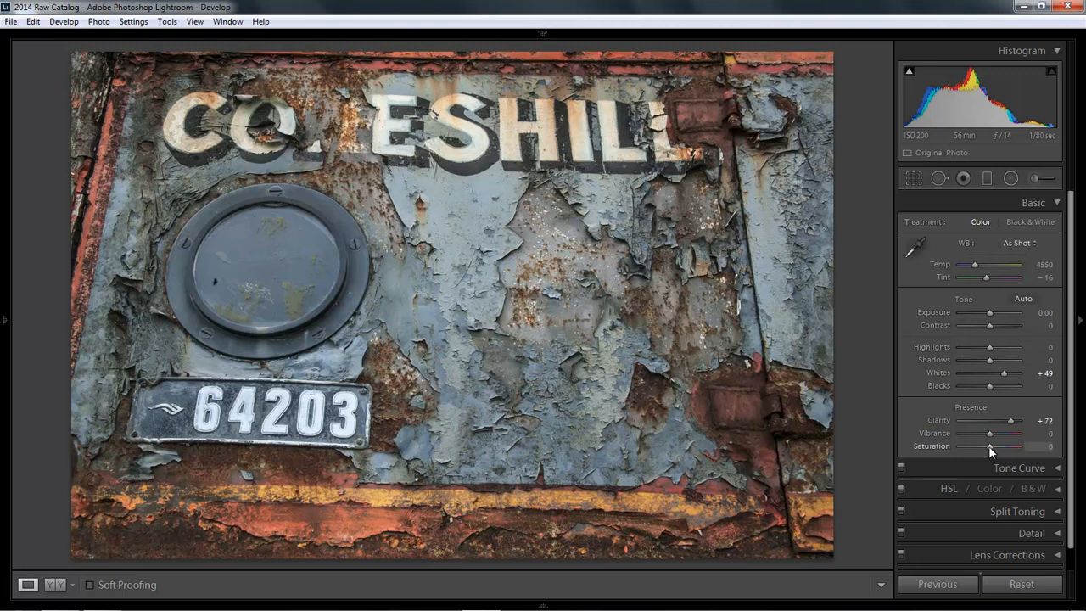
Try a Saturation of +75 and reset it, using a Vibrance of +86 for the colour boost instead
left_click_drag(989, 446, 1011, 452)
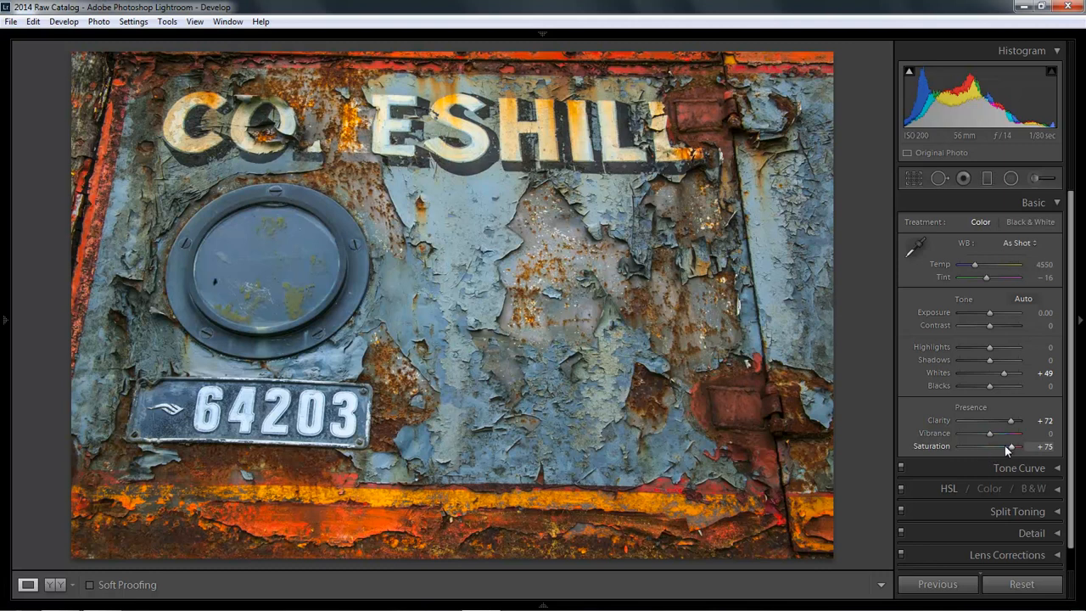
double_click(1011, 446)
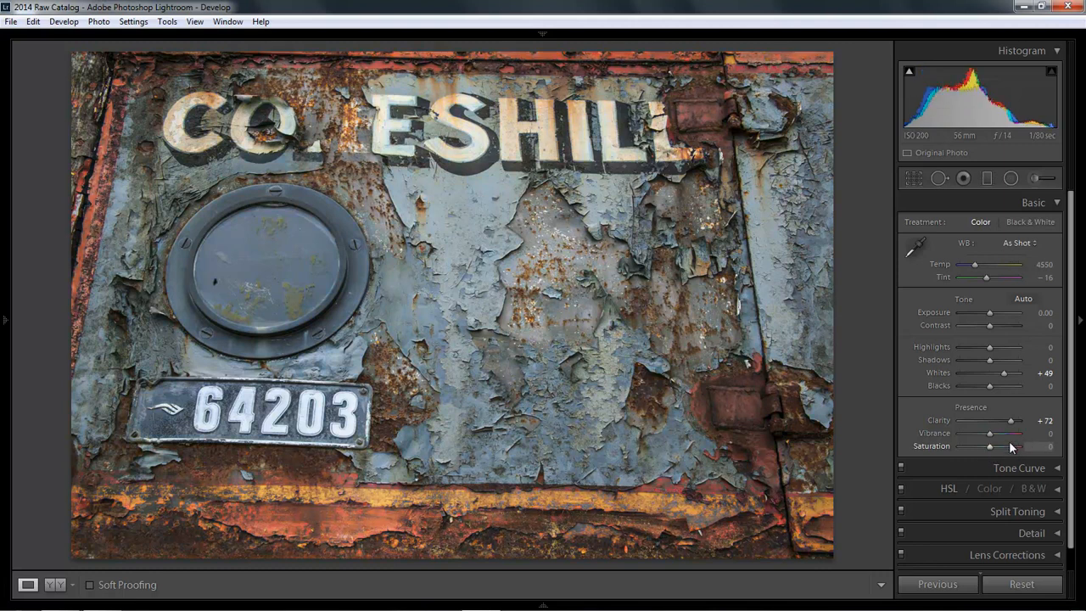
left_click_drag(989, 434, 1014, 439)
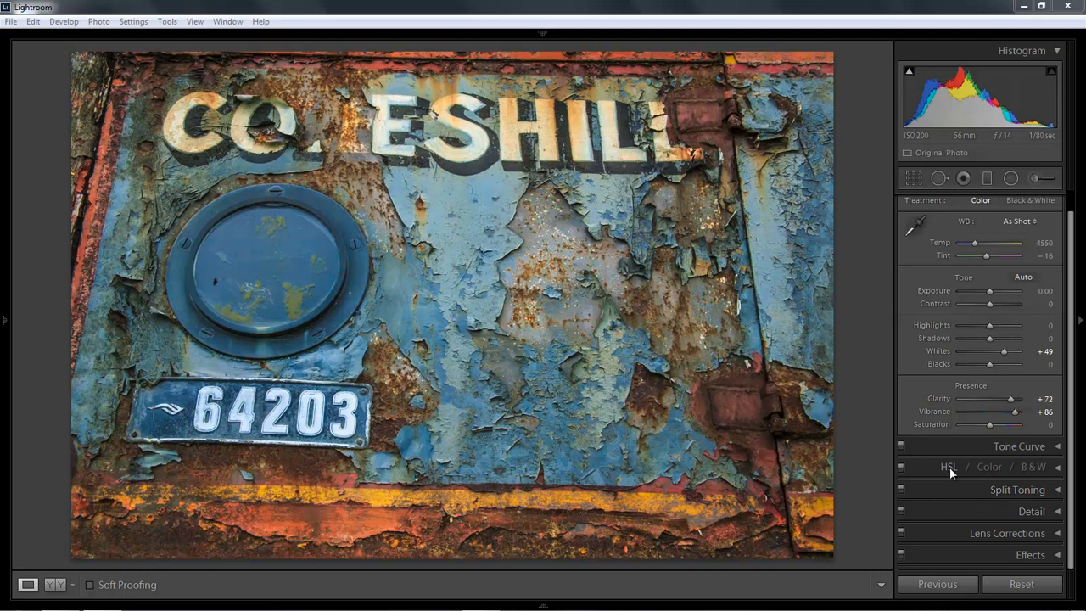
Use the HSL Saturation targeted adjustment on the blue paint to raise Aqua to +13 and Blue to +30
left_click(949, 466)
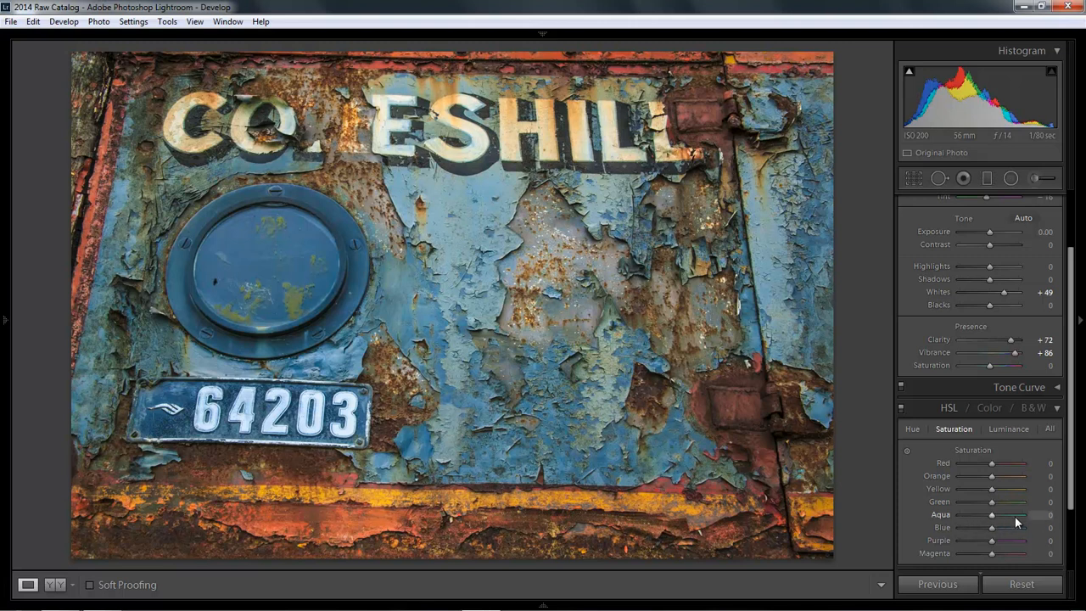
left_click(907, 454)
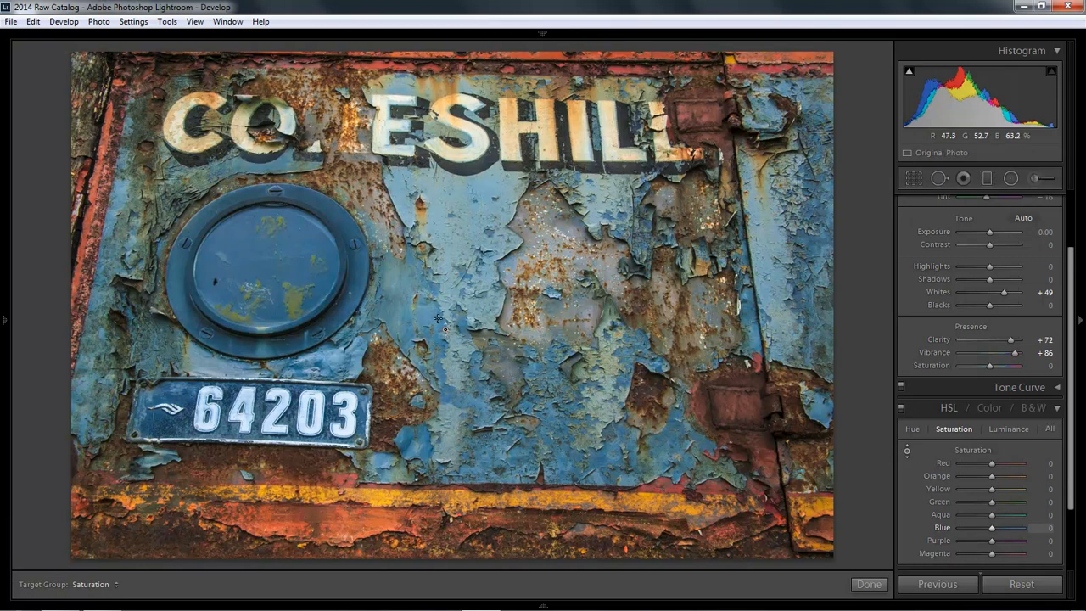
mouse_move(437, 318)
left_mouse_down()
mouse_move(443, 426)
mouse_move(438, 201)
mouse_move(437, 255)
left_mouse_up()
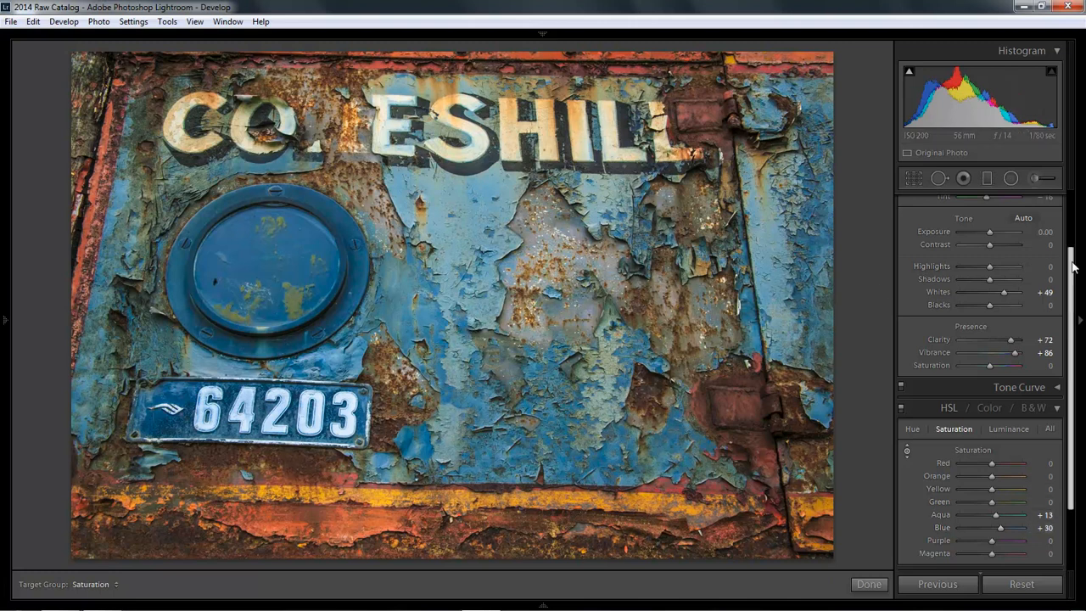
Collapse the Basic and HSL adjustments and expand the Detail settings
left_click_drag(1070, 269, 1073, 209)
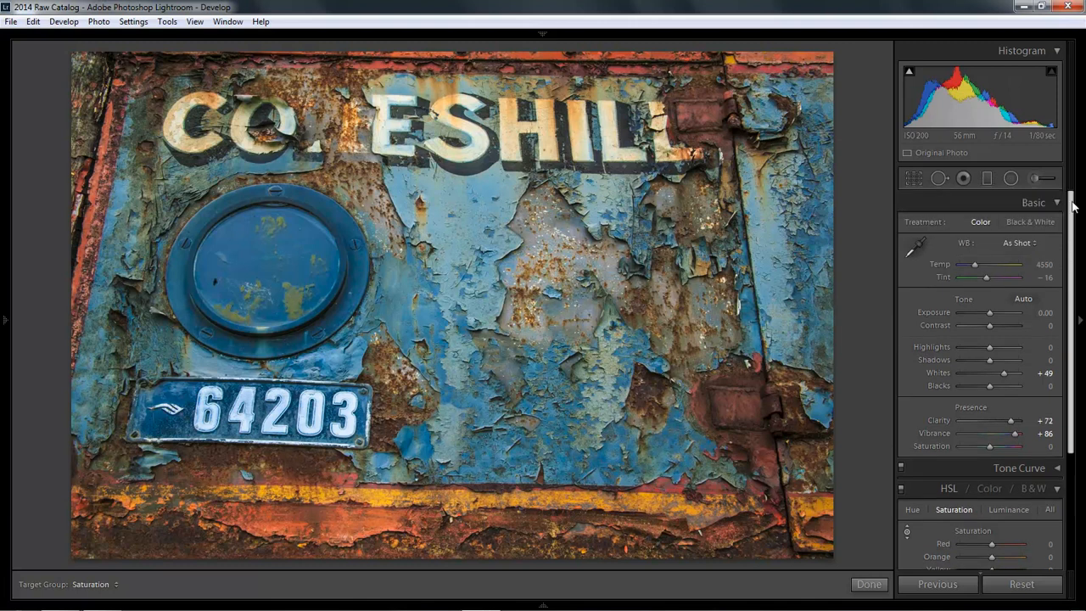
left_click(1057, 203)
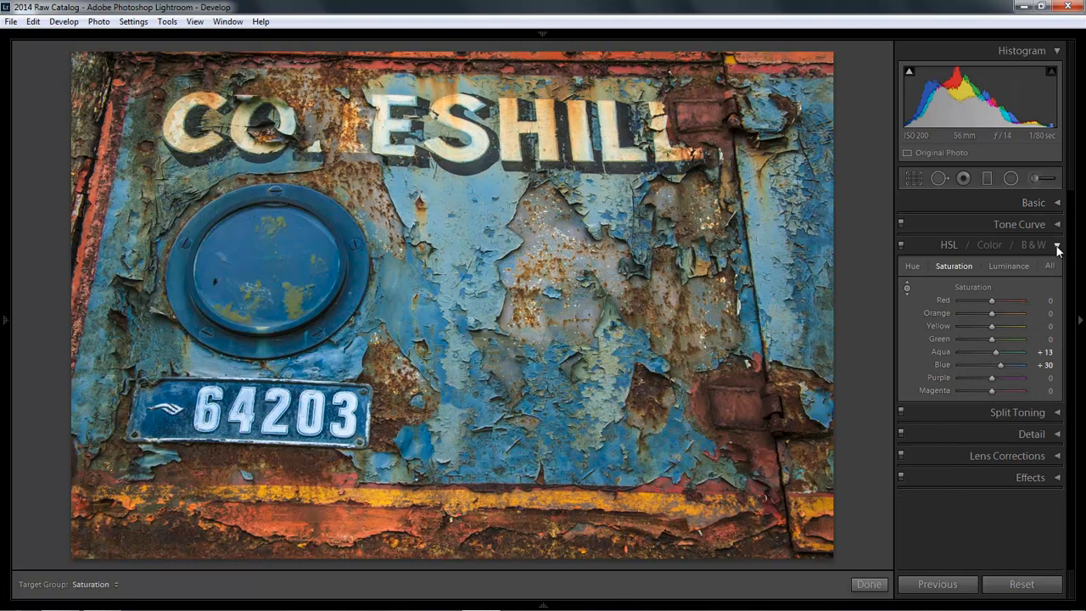
left_click(1057, 245)
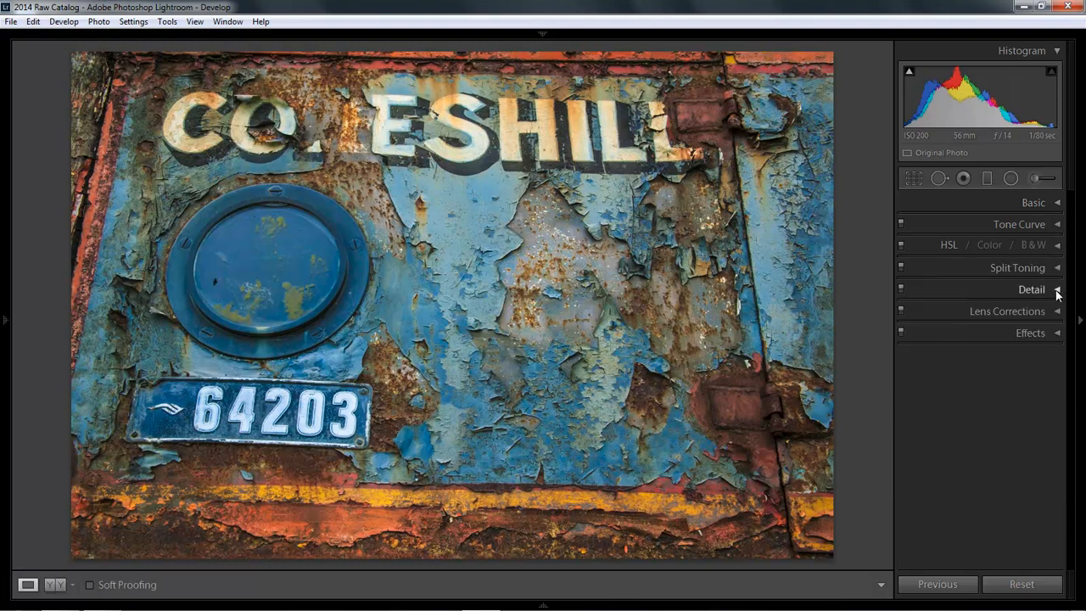
left_click(1057, 292)
Examine different areas in the Detail preview, including the number plate's upper corner, and collapse the preview
left_click_drag(1018, 280, 950, 356)
mouse_move(1017, 288)
left_mouse_down()
mouse_move(989, 316)
mouse_move(1005, 304)
mouse_move(991, 322)
mouse_move(1020, 320)
mouse_move(982, 327)
mouse_move(959, 311)
mouse_move(1010, 330)
mouse_move(962, 316)
mouse_move(990, 329)
left_mouse_up()
mouse_move(976, 285)
left_mouse_down()
mouse_move(975, 334)
mouse_move(1011, 299)
mouse_move(977, 331)
mouse_move(960, 310)
mouse_move(967, 297)
mouse_move(963, 339)
mouse_move(977, 317)
left_mouse_up()
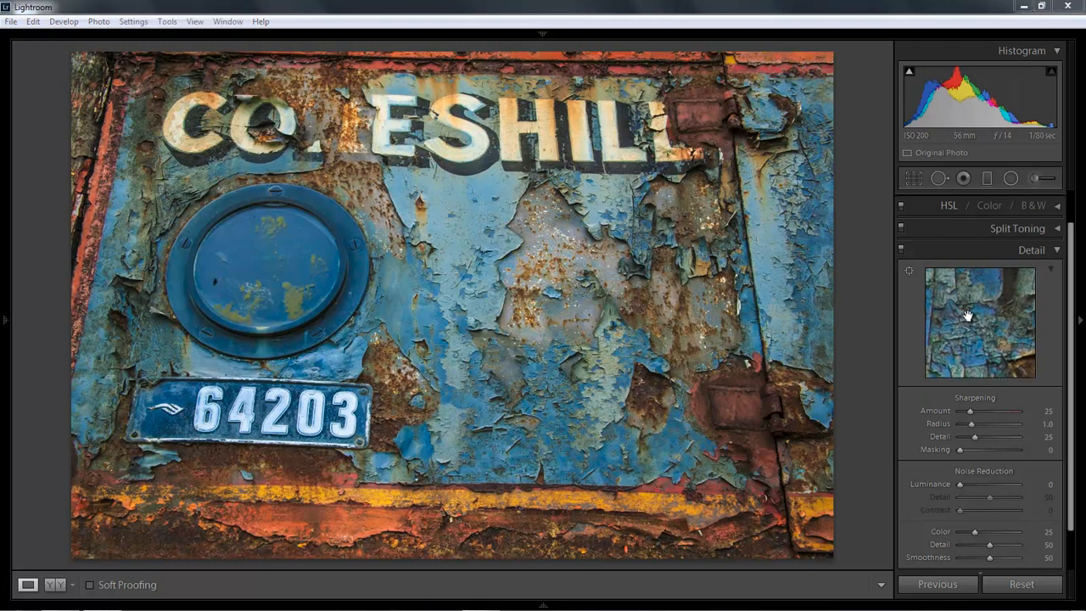
left_click(908, 270)
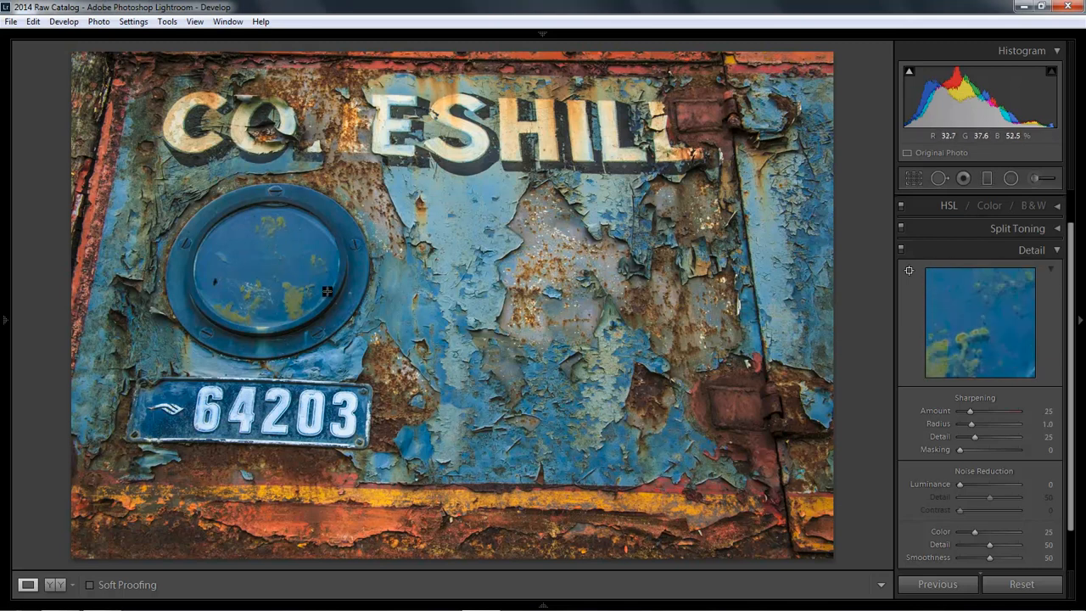
left_click(368, 387)
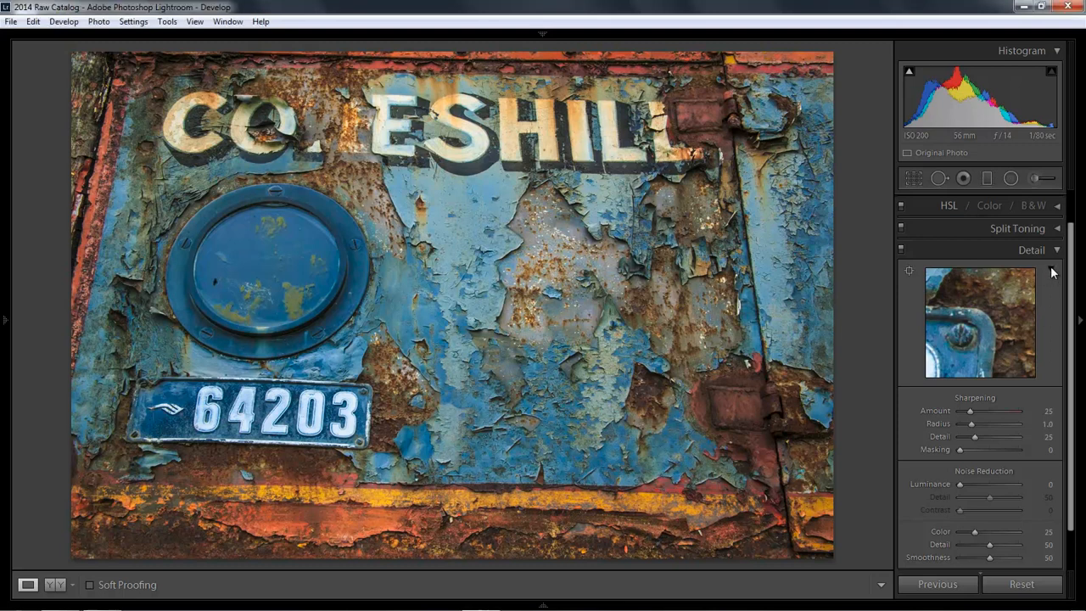
left_click(1050, 270)
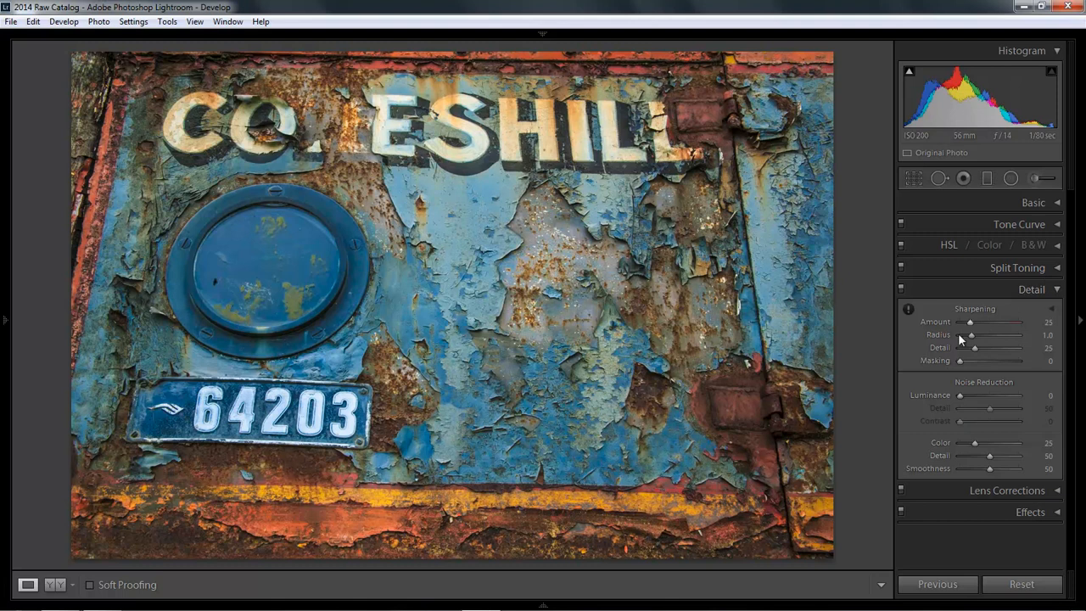
Zoom into the peeling paint, try a sharpening Amount of 0 and reset it to the default
mouse_move(906, 310)
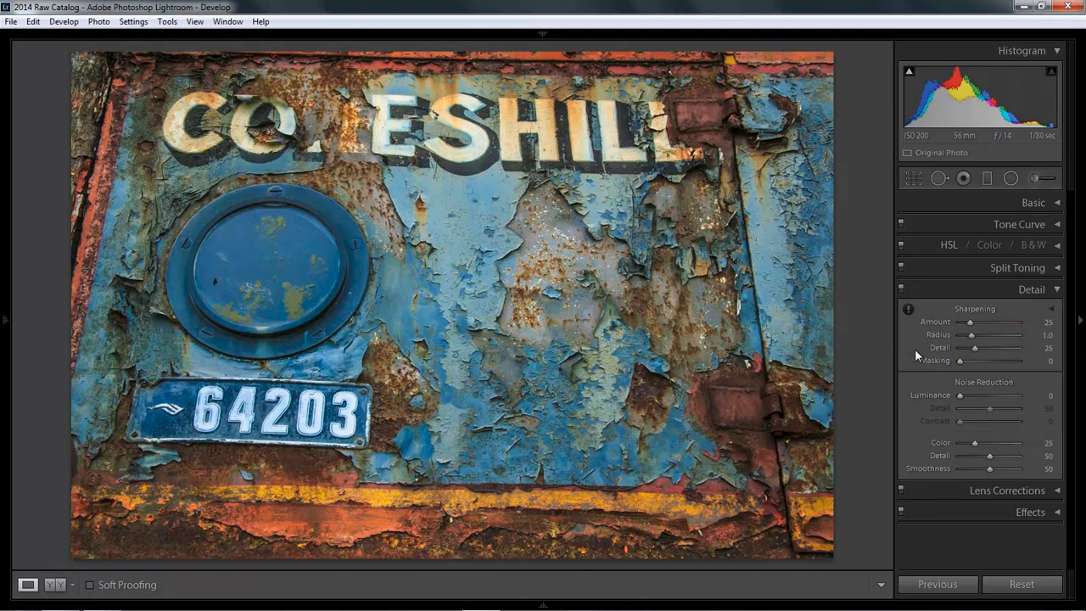
left_click(518, 326)
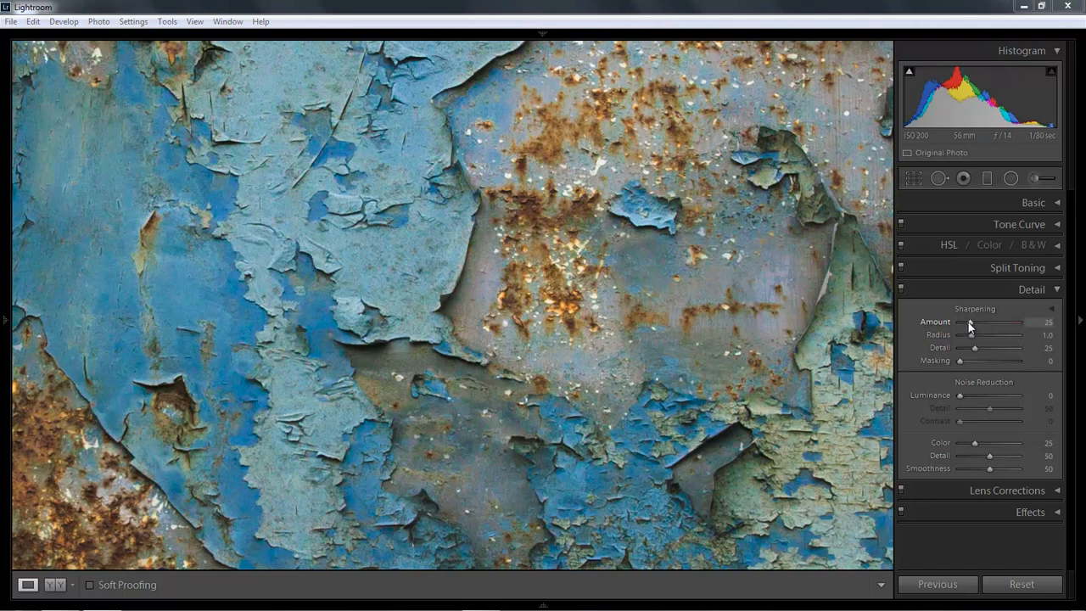
left_click_drag(971, 324, 949, 324)
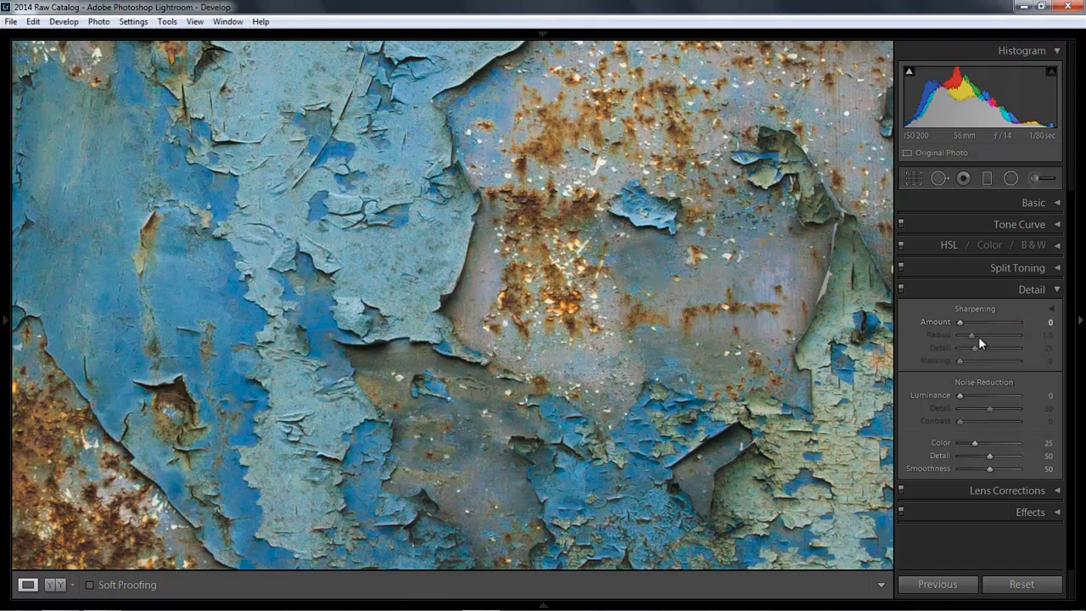
double_click(959, 323)
key("ctrl+shift+e")
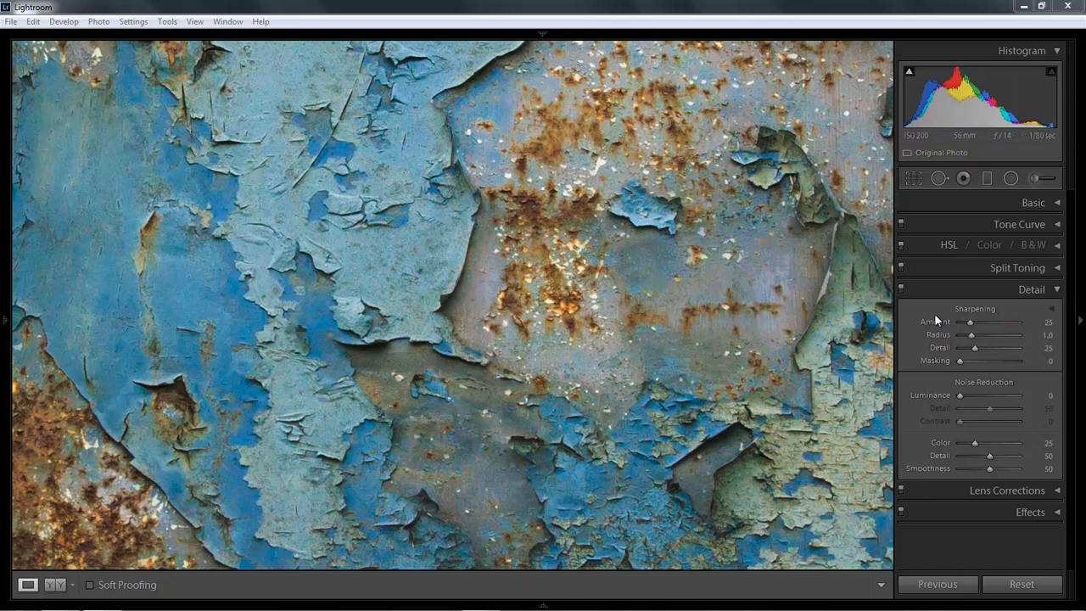
Try sharpening Amounts of 116 and 90 and a larger Radius on the magnified paint, resetting each to its default
left_click(1004, 322)
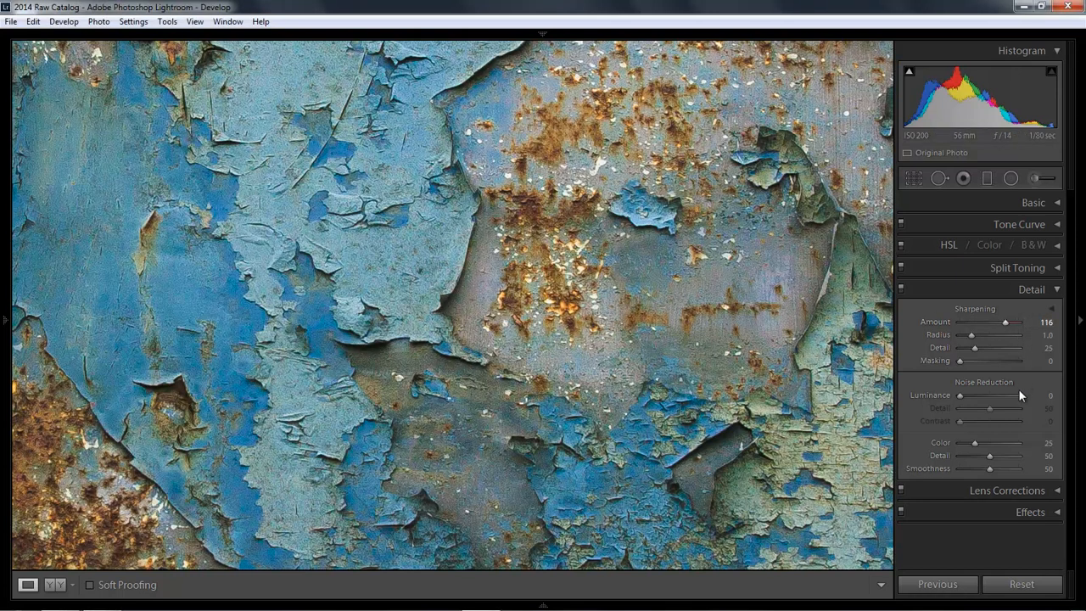
double_click(1005, 323)
left_click(992, 335)
left_click(990, 323)
double_click(991, 323)
double_click(991, 335)
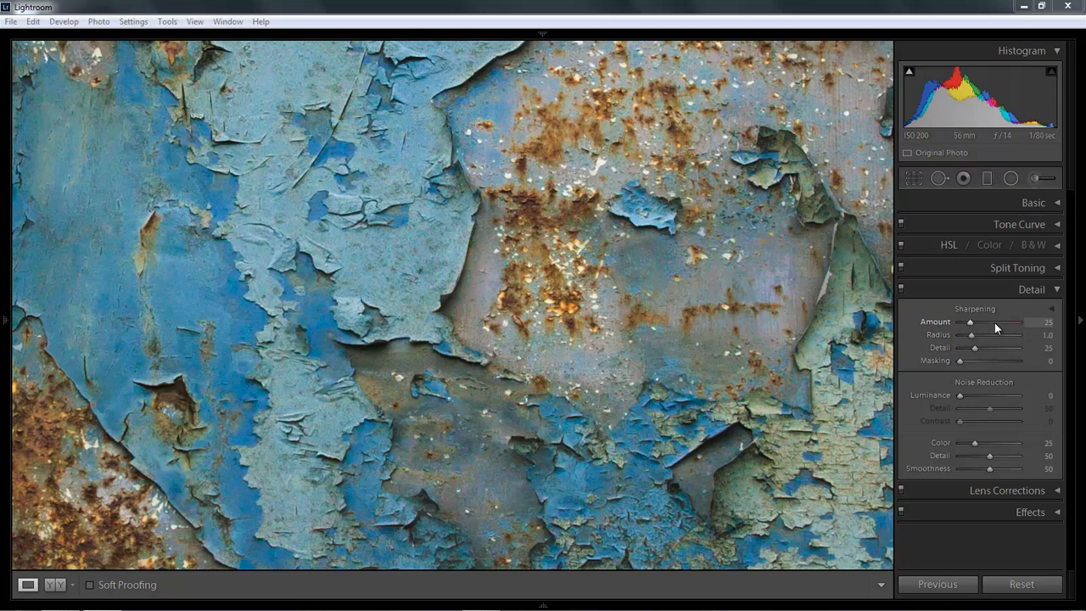
left_click(995, 323)
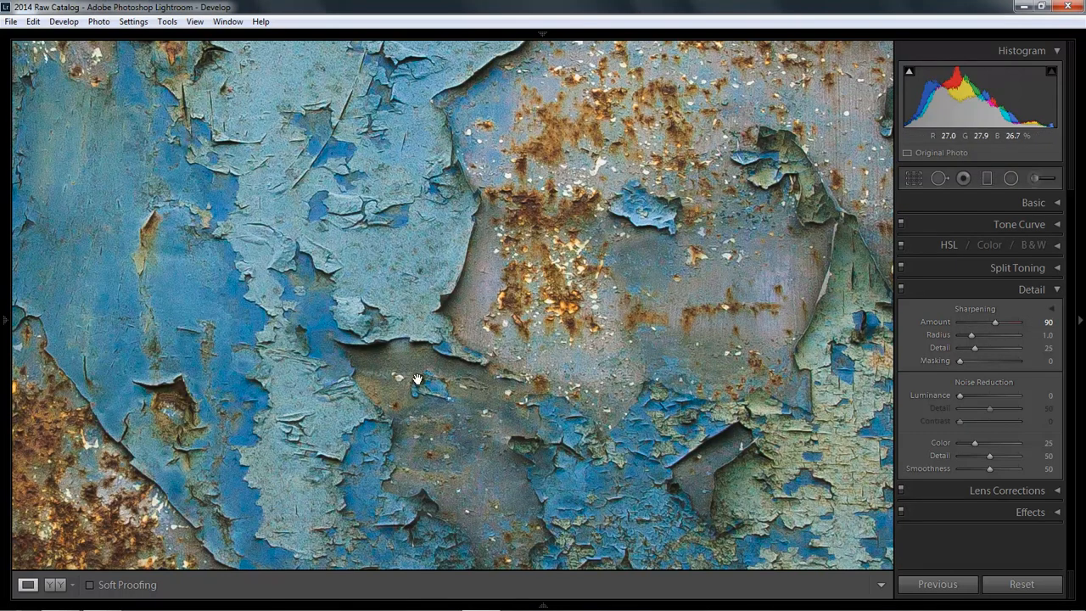
double_click(996, 323)
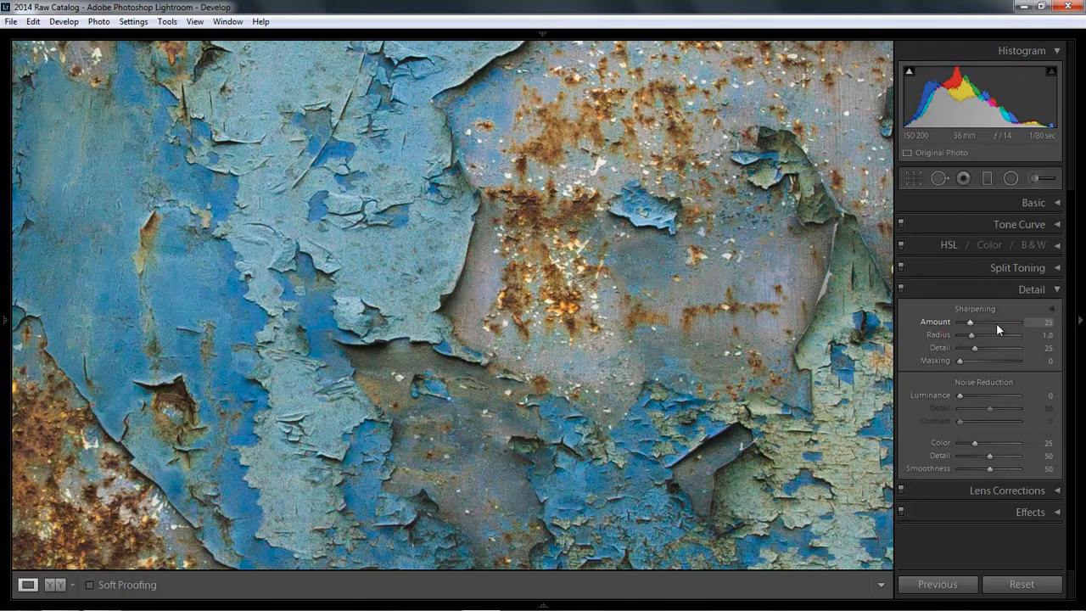
Compare stronger sharpening with the default on the magnified paint and set the Amount to 100
left_click(1001, 322)
double_click(1002, 323)
left_click(1000, 322)
double_click(998, 323)
double_click(989, 323)
left_click(990, 323)
double_click(989, 323)
left_click(998, 323)
left_click(1004, 323)
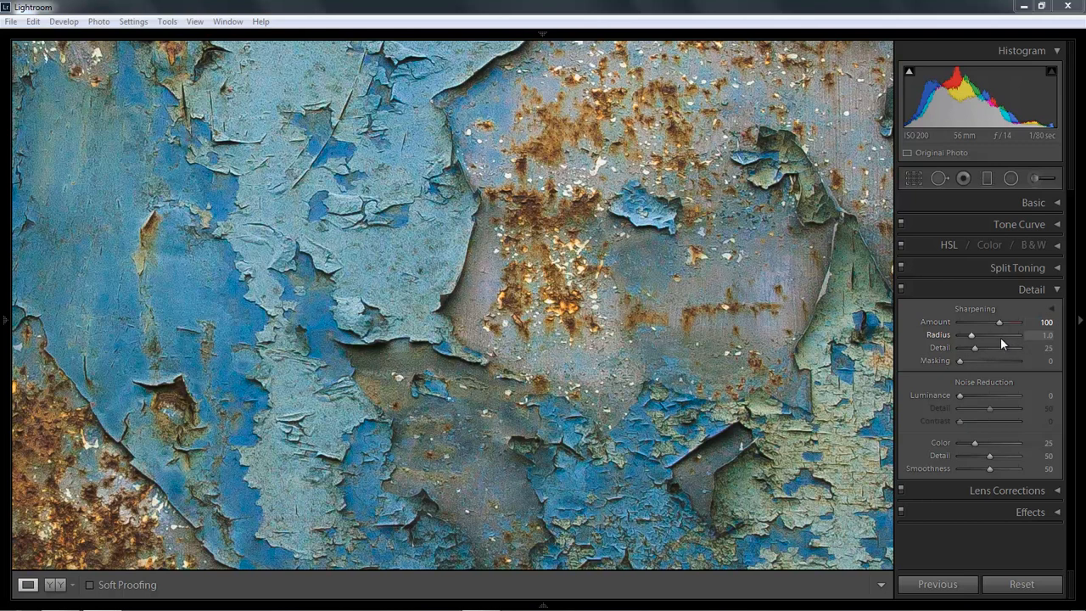
Compare larger sharpening Radius values with the default and set the Radius to 2.1
left_click(1002, 336)
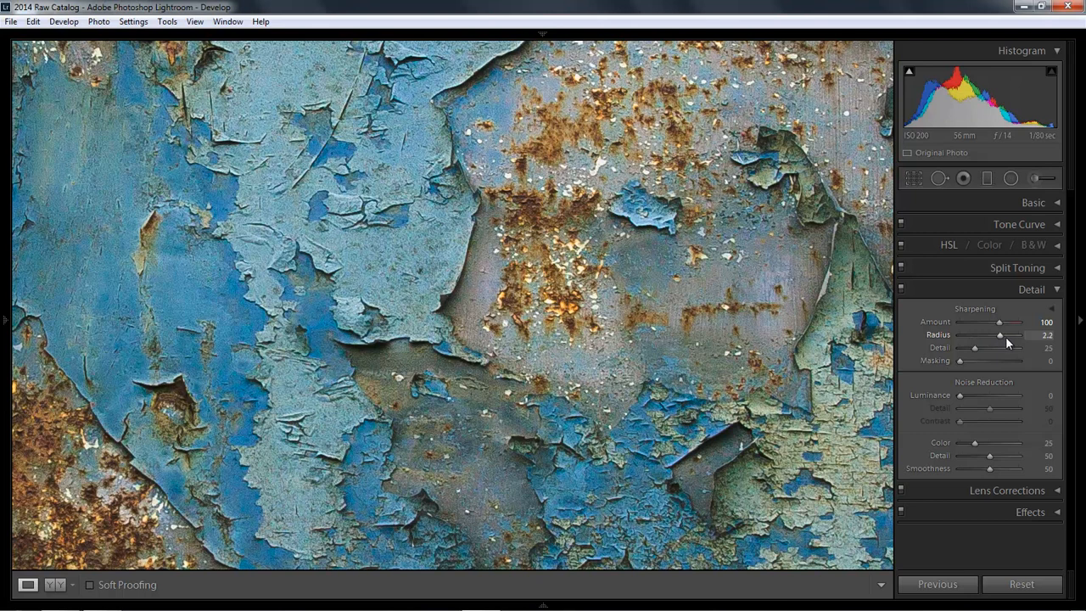
left_click_drag(1001, 334, 1004, 338)
double_click(1004, 338)
left_click(1000, 335)
double_click(1000, 336)
left_click(999, 334)
Try a sharpening Detail of 64, reset it to the default and return to the full-photo view
left_click(1000, 348)
double_click(999, 347)
left_click(998, 348)
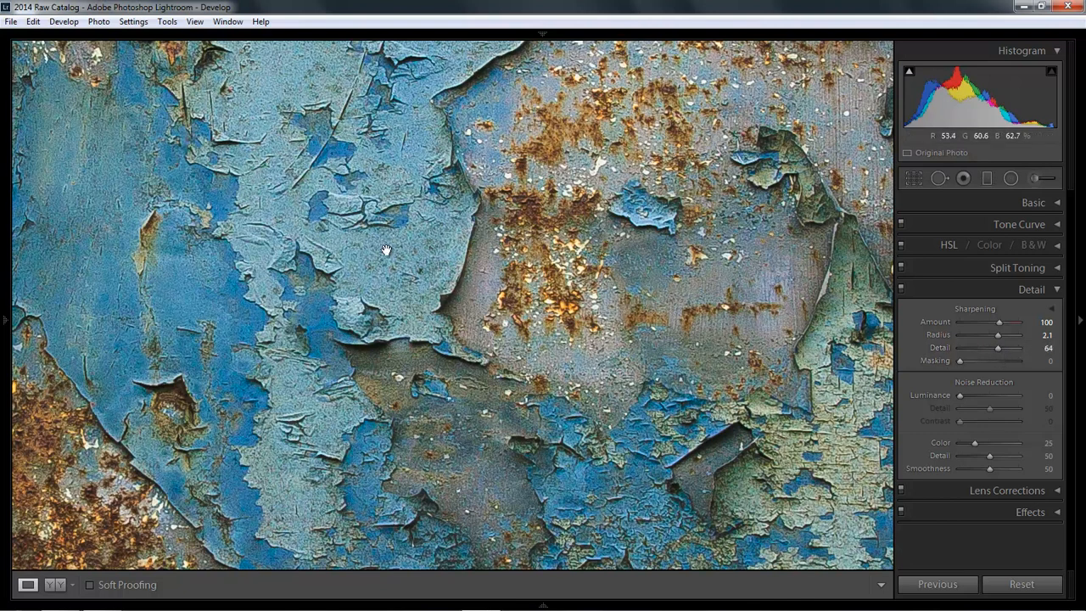
double_click(998, 350)
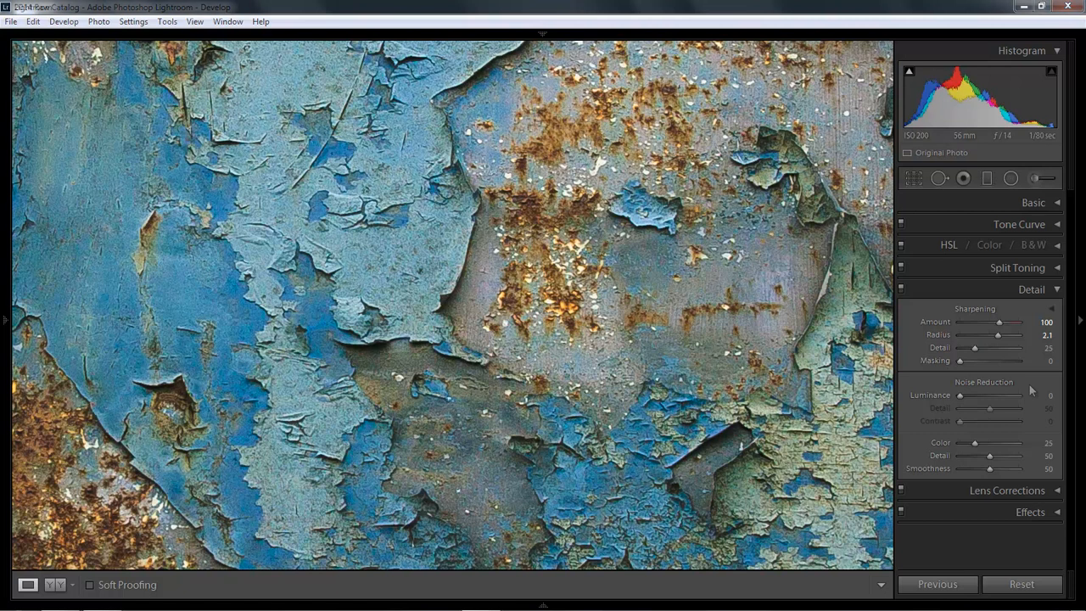
left_click(425, 291)
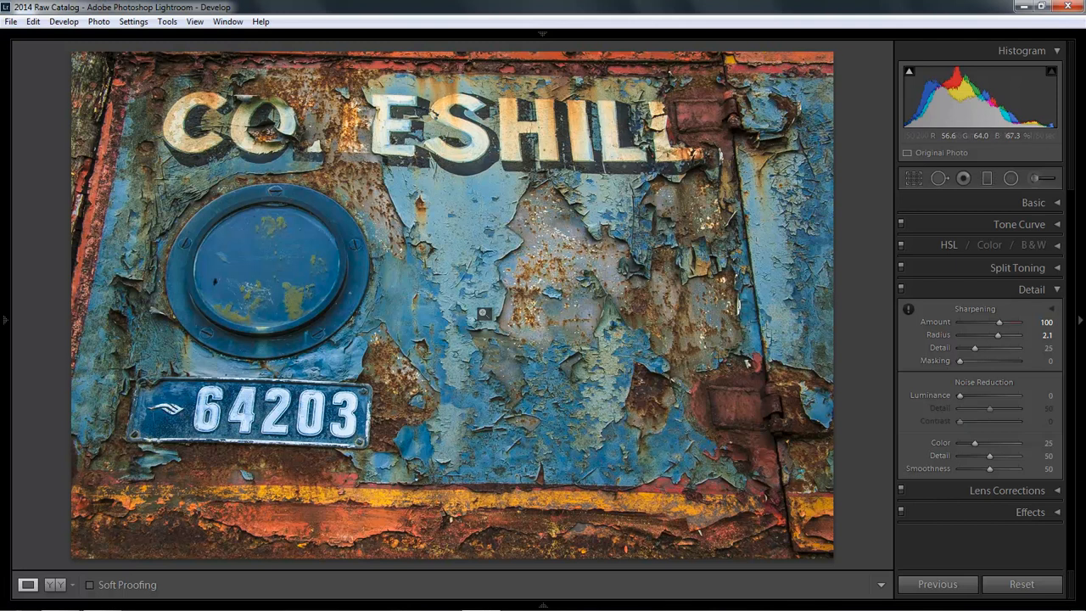
Create a virtual copy of the rusty wagon photo and reset the copy's develop settings
left_click(544, 608)
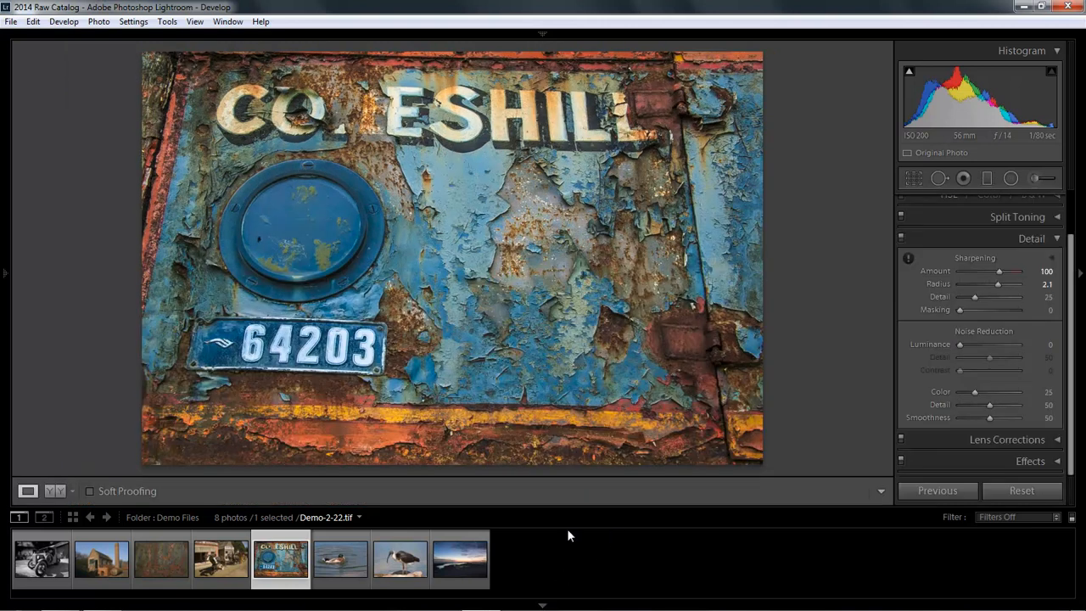
right_click(280, 564)
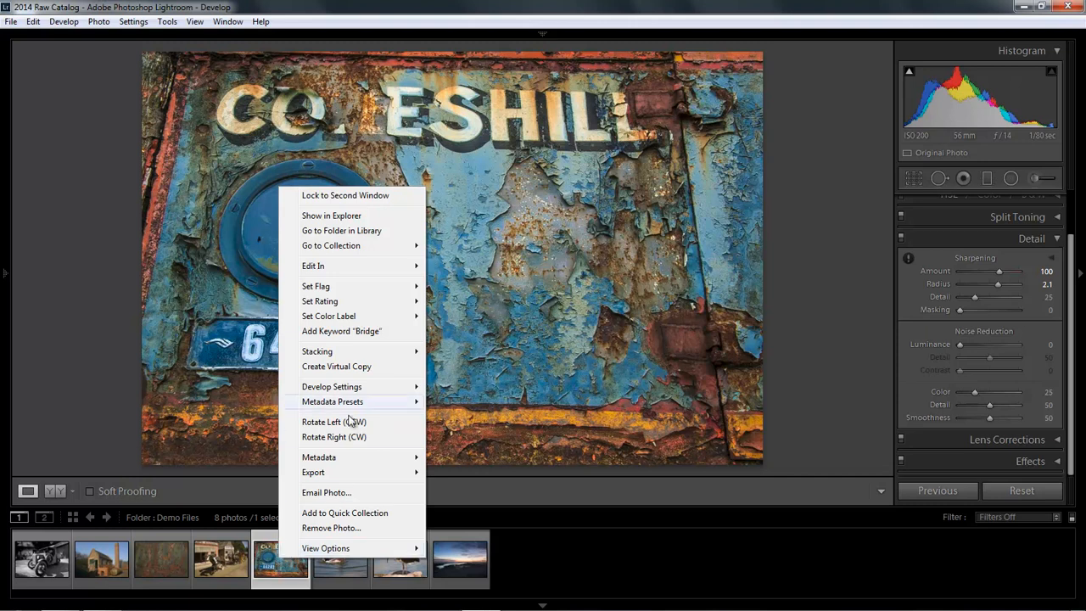
left_click(343, 368)
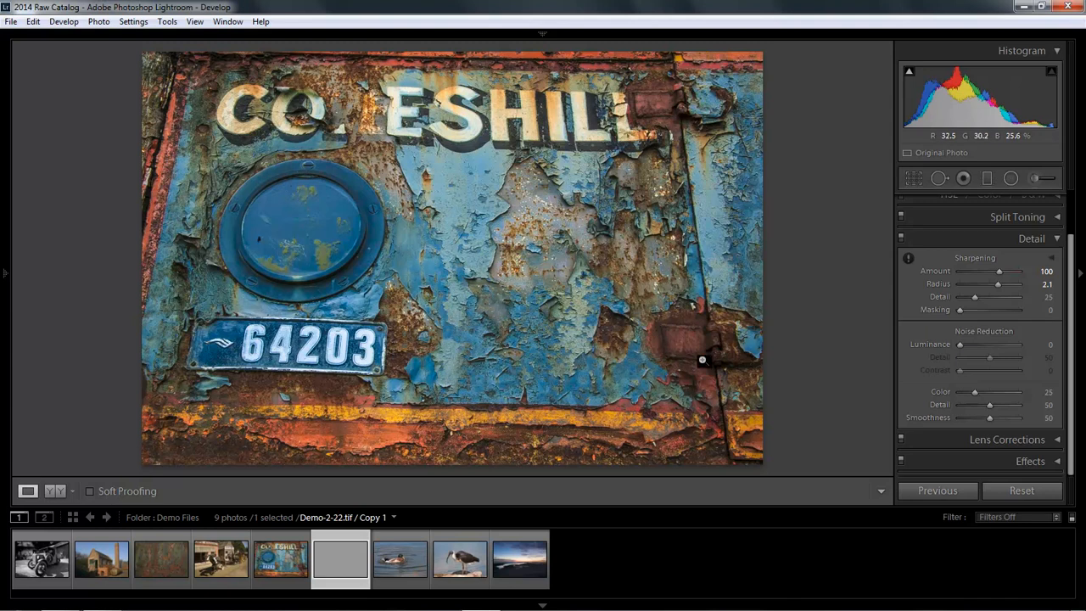
left_click(1026, 492)
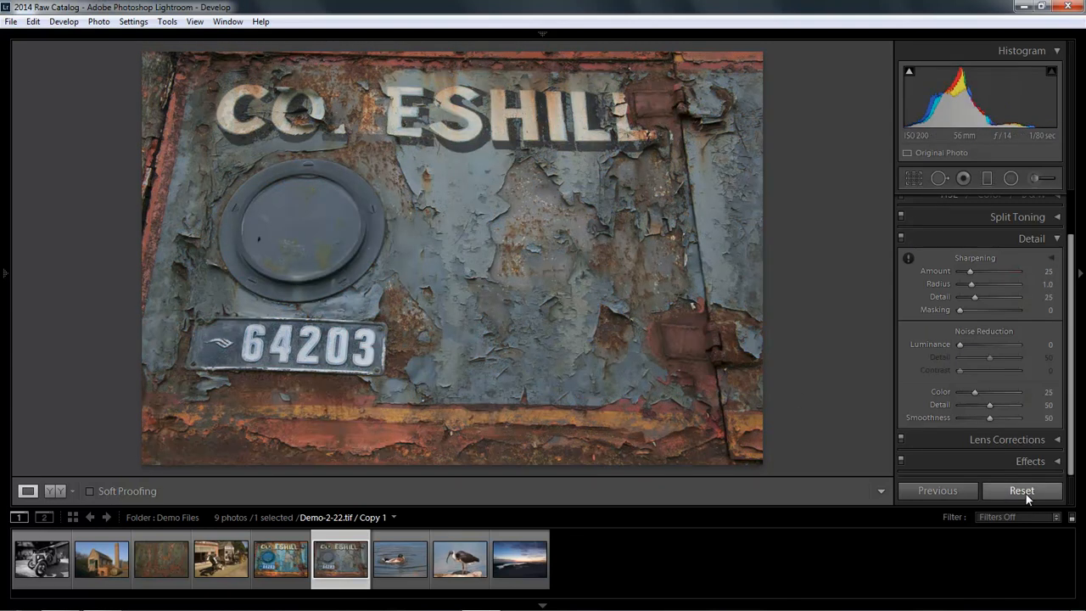
View the edited wagon original with the panels hidden and lights out, and compare it with its before state
left_click(280, 564)
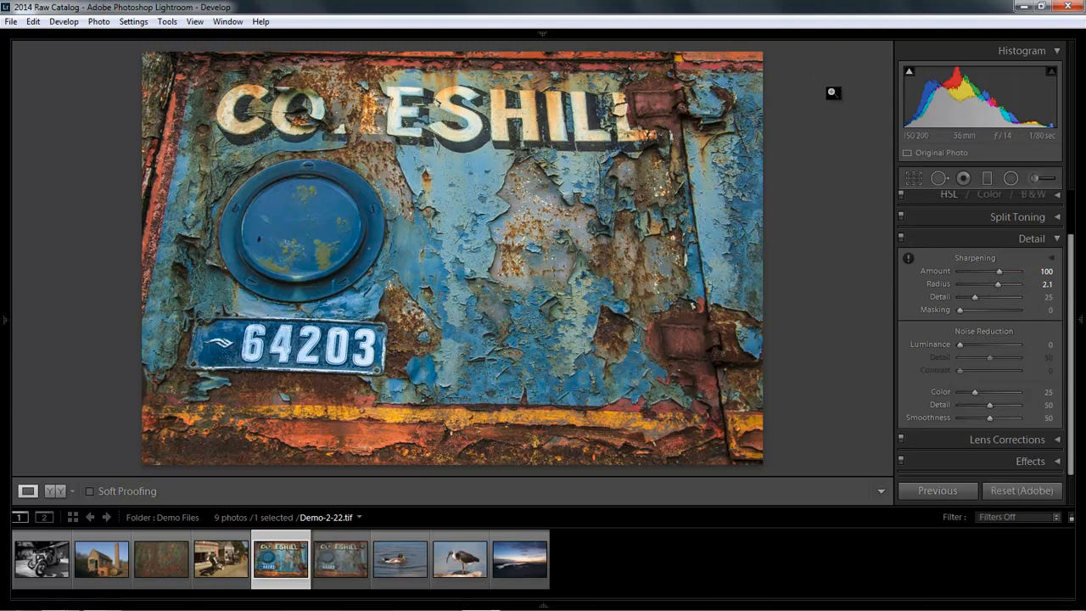
key("shift+Tab")
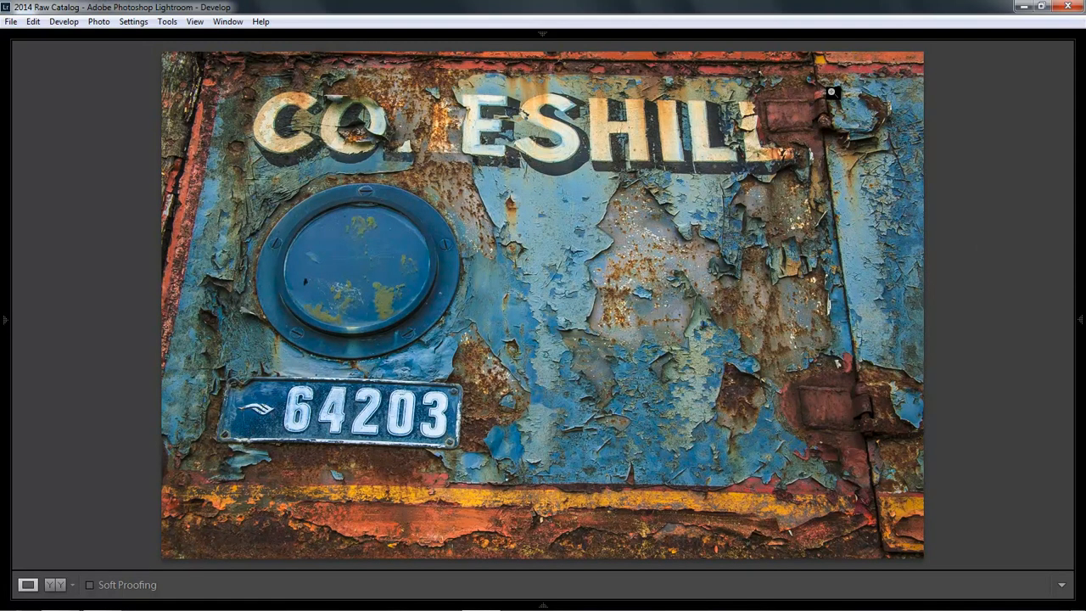
key("l")
key("l")
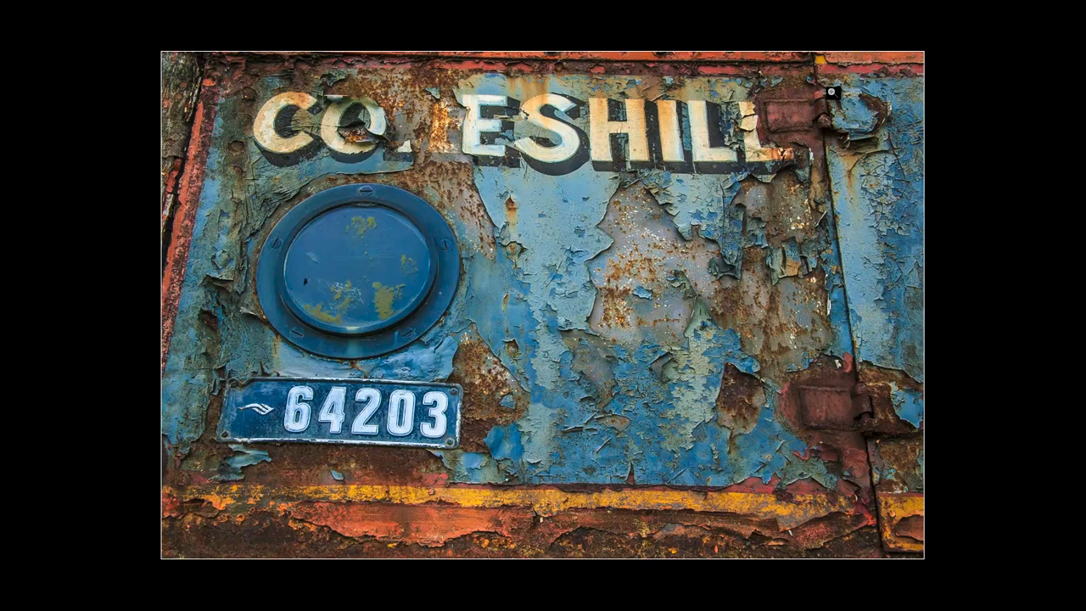
key("backslash")
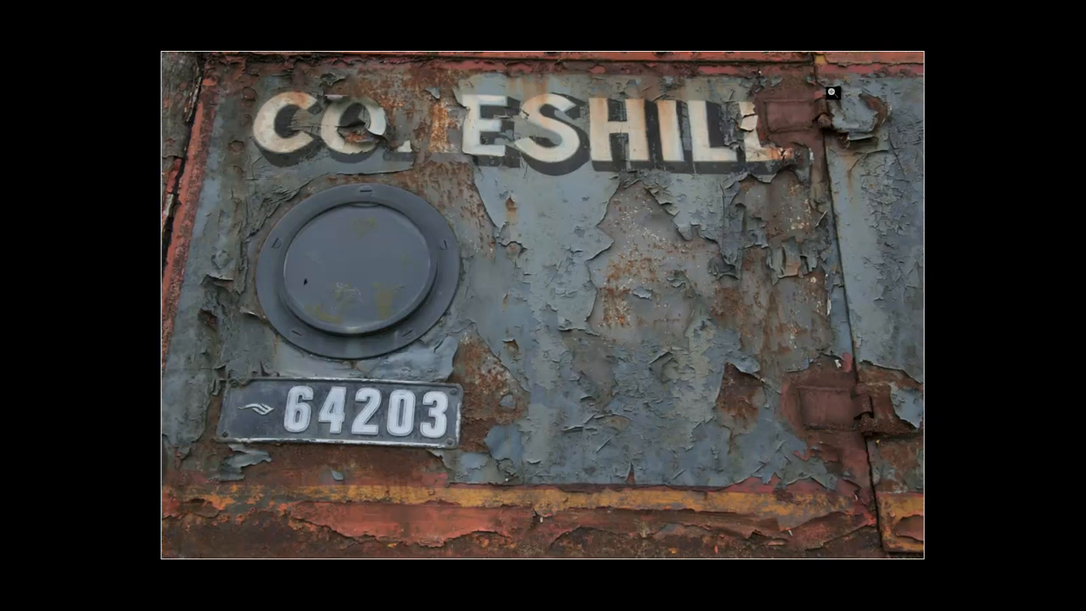
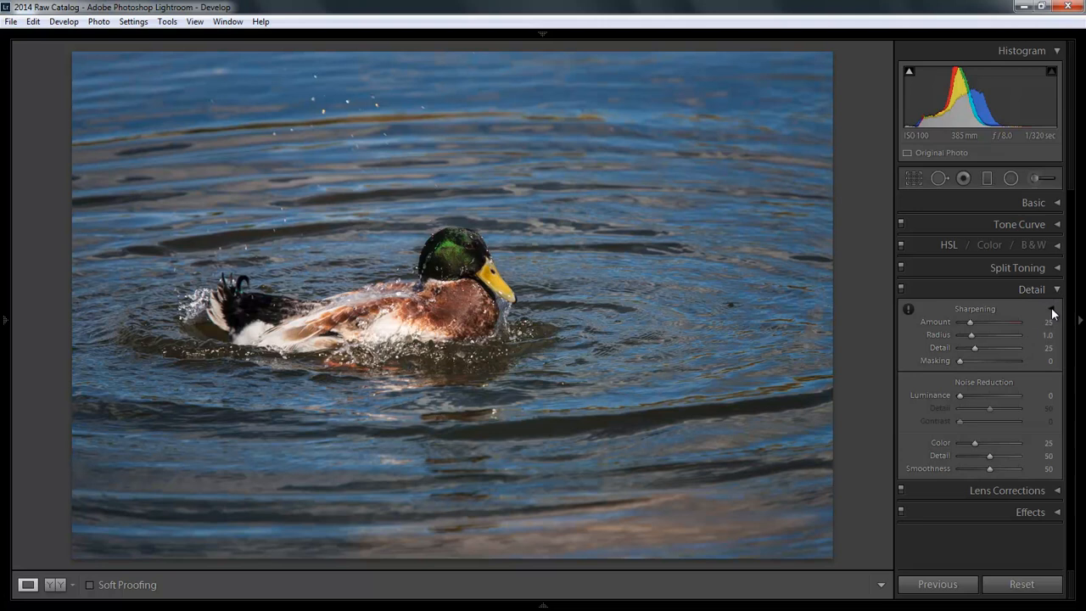
Show the magnified sharpening preview for the duck photo and hide it again
left_click(1051, 310)
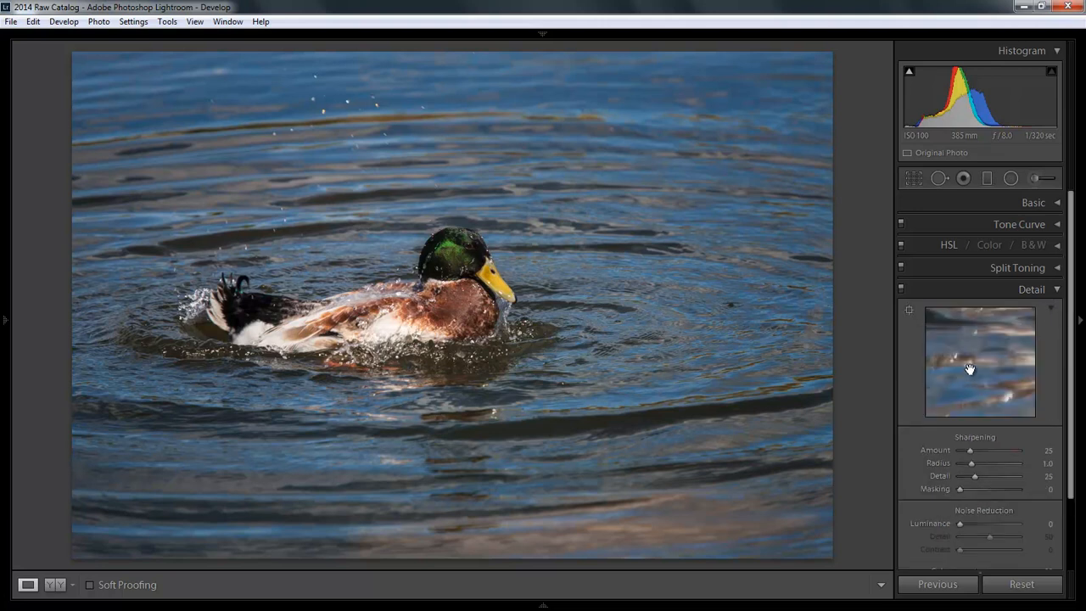
left_click(1051, 310)
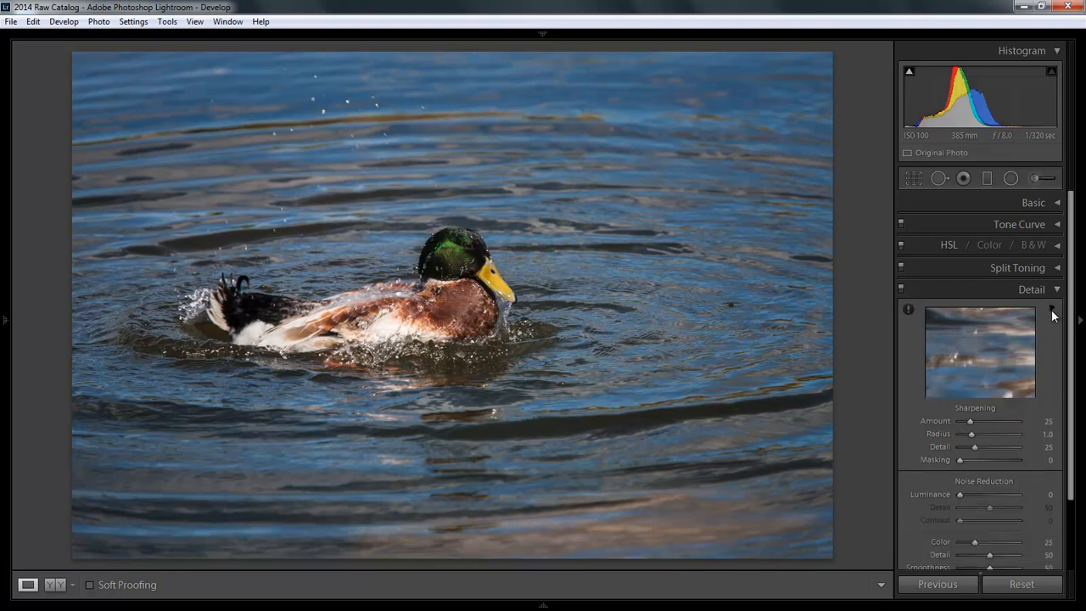
left_click(1052, 310)
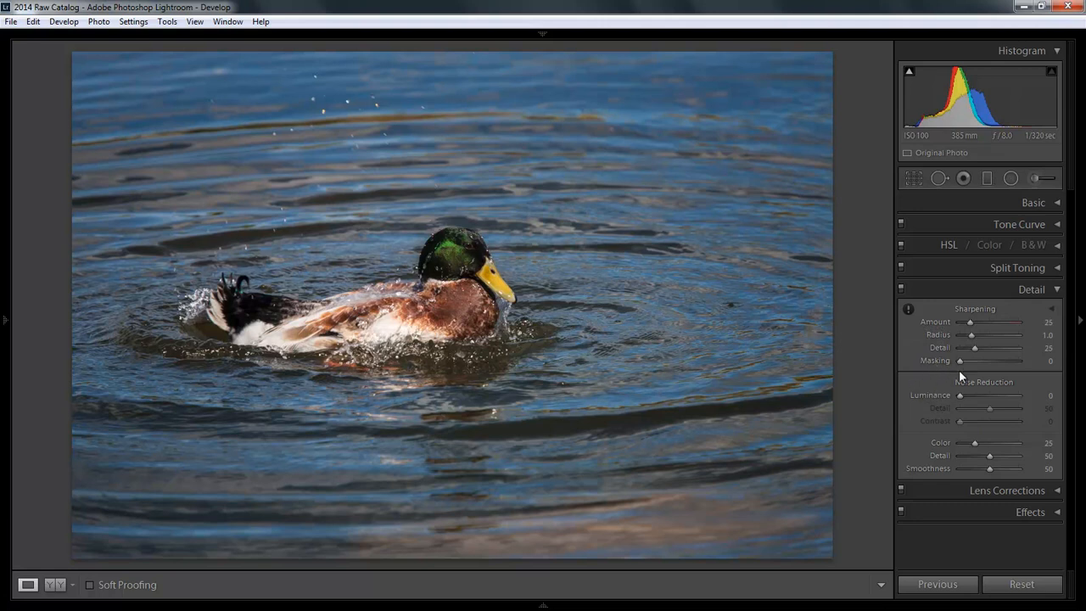
Preview the duck photo's sharpening mask up to 100 and set Masking to 83
mouse_move(956, 361)
left_mouse_down()
mouse_move(1007, 364)
mouse_move(950, 373)
left_mouse_up()
key("alt")
left_click(957, 360, "alt")
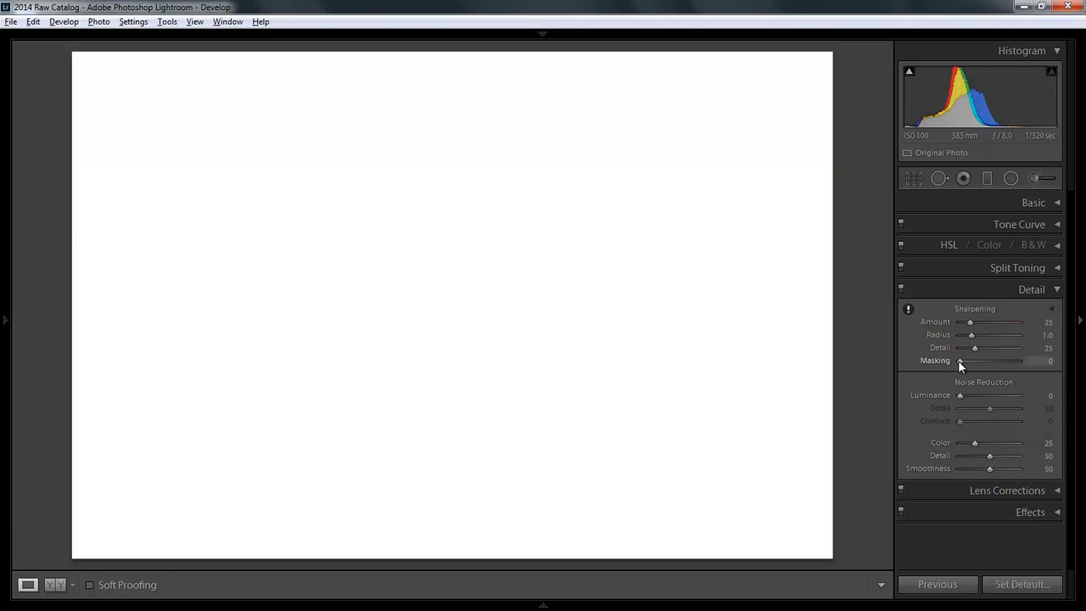
left_click_drag(958, 362, 1021, 367)
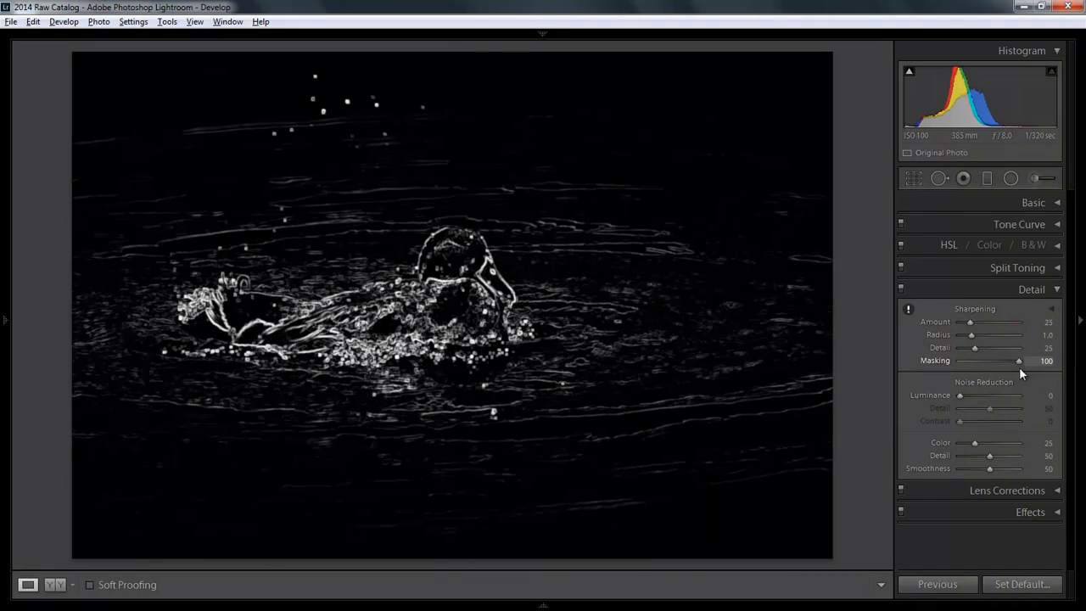
left_click_drag(1016, 366, 1007, 367)
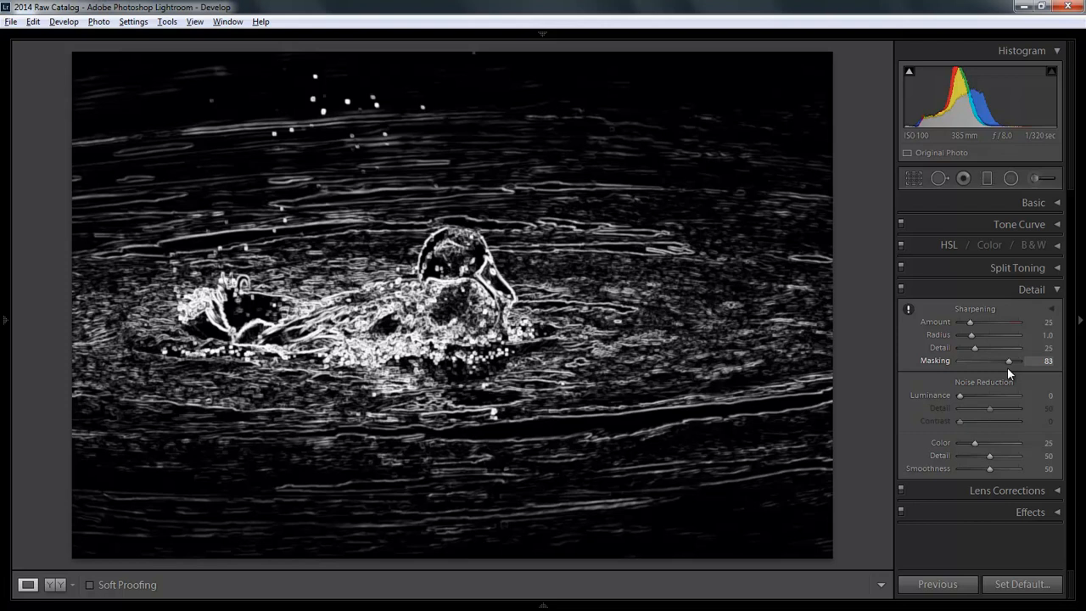
left_click_drag(1007, 368, 1002, 372)
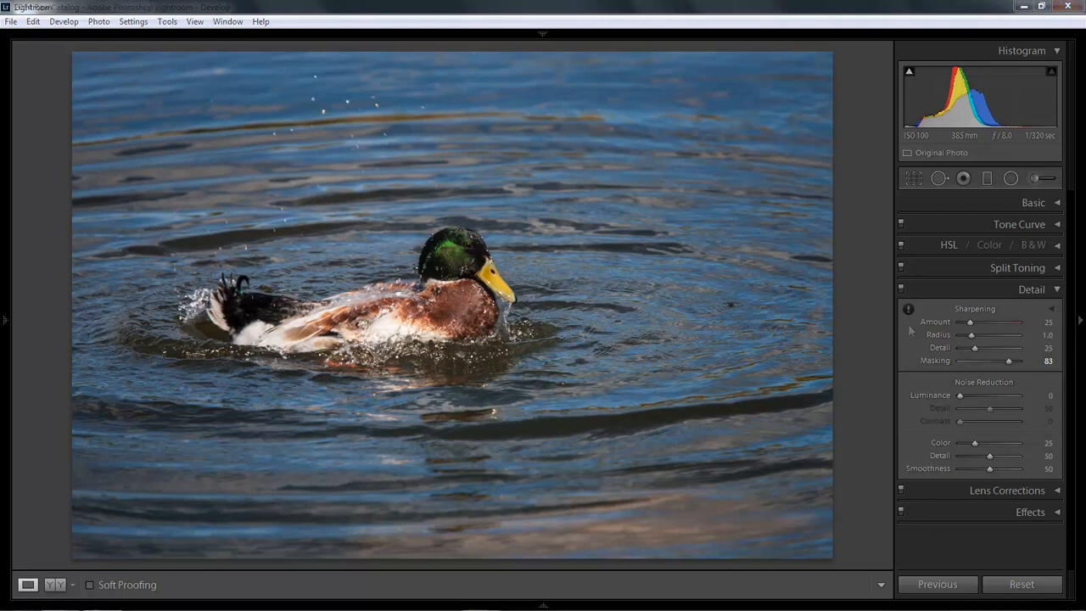
Magnify the duck's chest and bill, try a sharpening Amount of 109 and reset it to the default
left_click(447, 360)
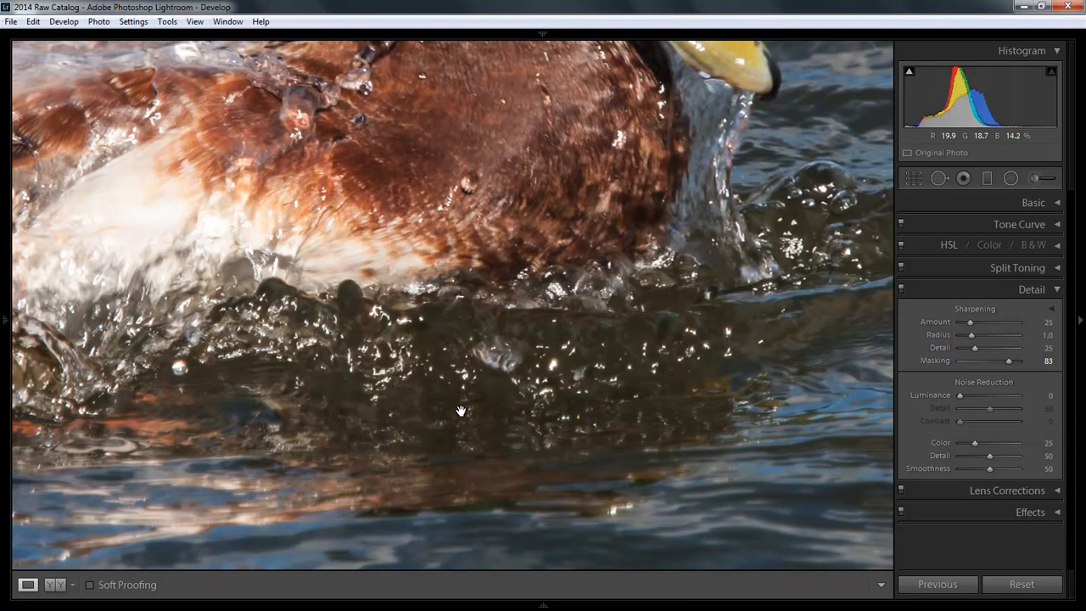
left_click_drag(468, 133, 486, 436)
left_click_drag(577, 213, 371, 114)
left_click_drag(394, 306, 402, 264)
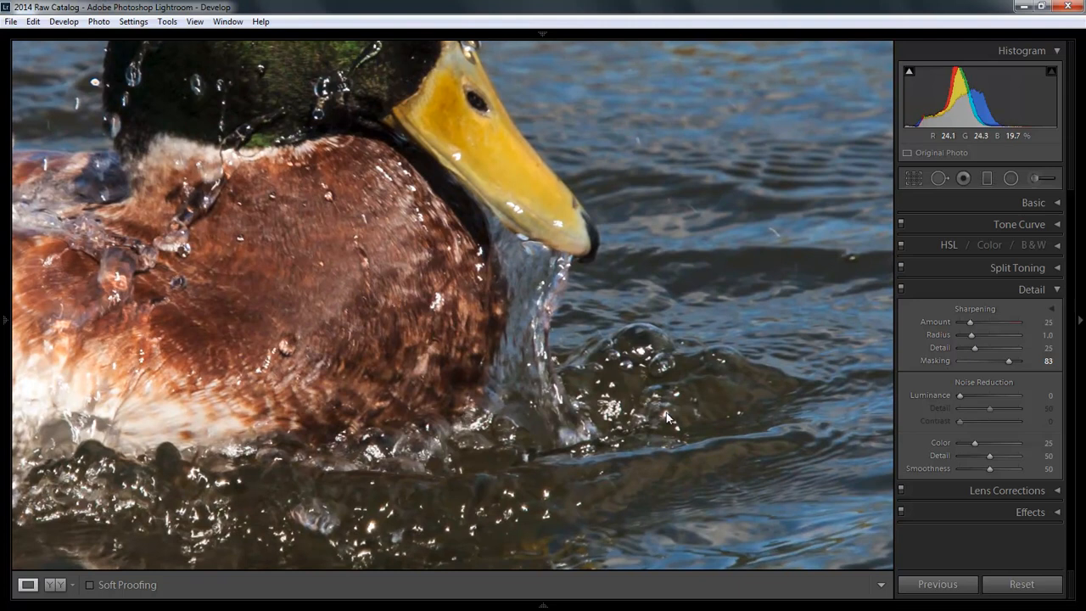
left_click(1002, 323)
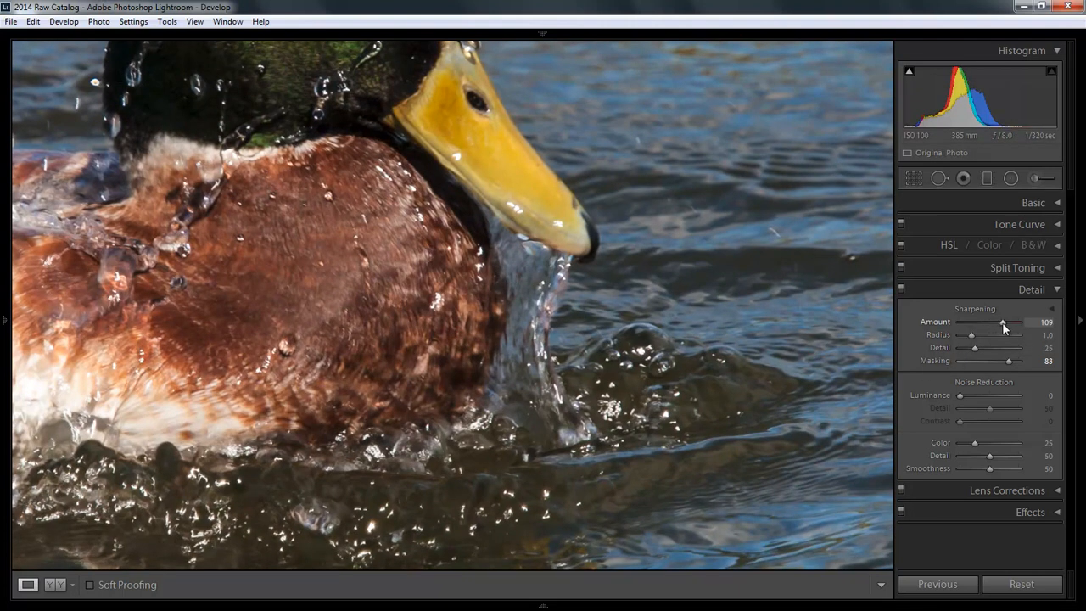
double_click(1002, 324)
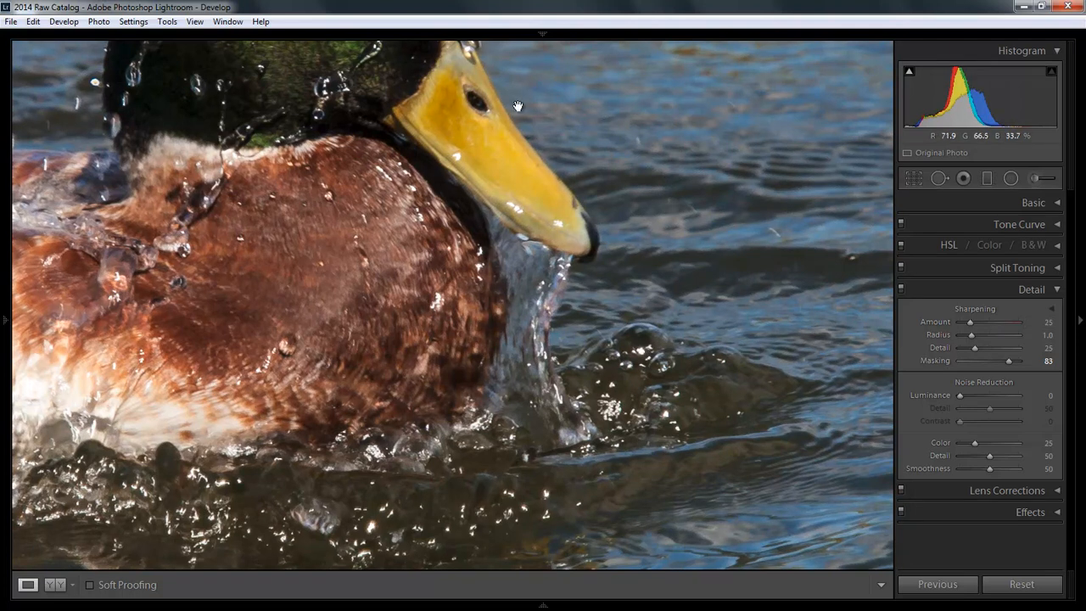
Compare a sharpening Amount of 150 with the default on the magnified duck and set the Amount to 102
left_click(1021, 324)
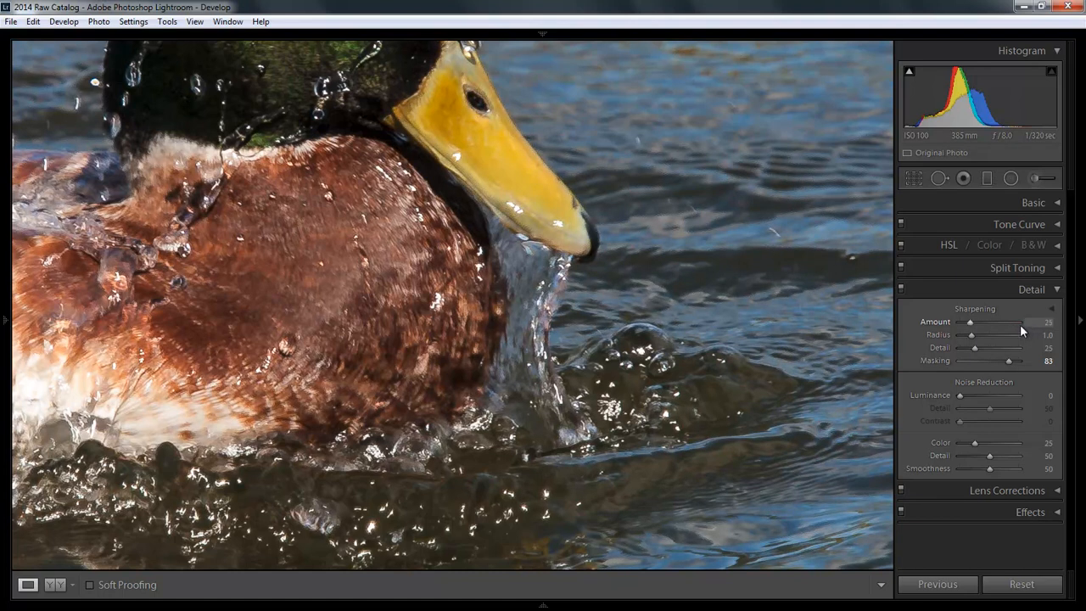
left_click(1019, 322)
double_click(1019, 323)
left_click(1020, 322)
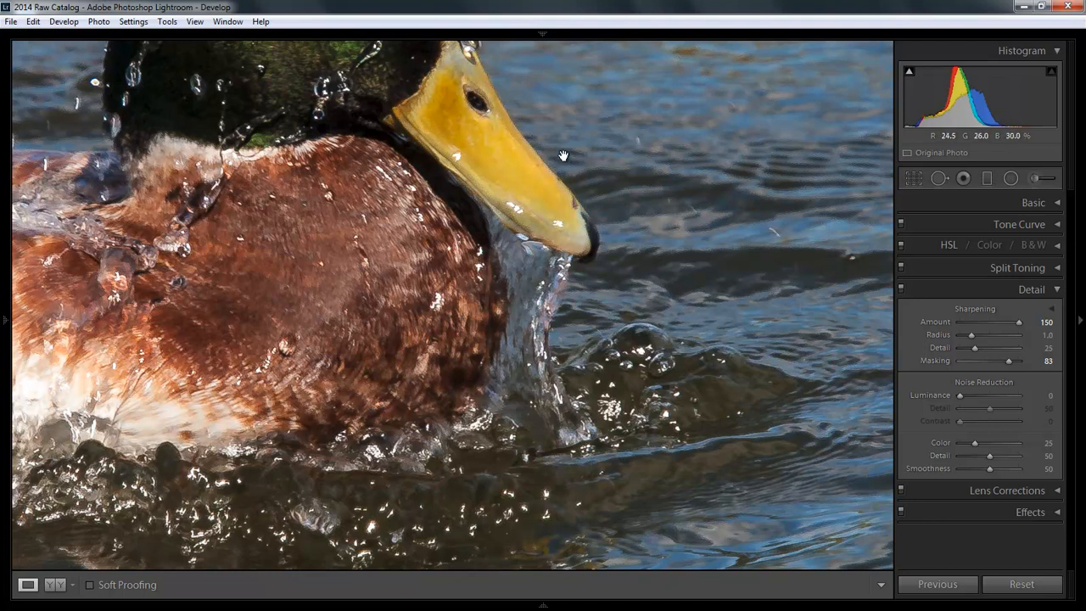
double_click(1018, 323)
left_click_drag(989, 323, 1002, 329)
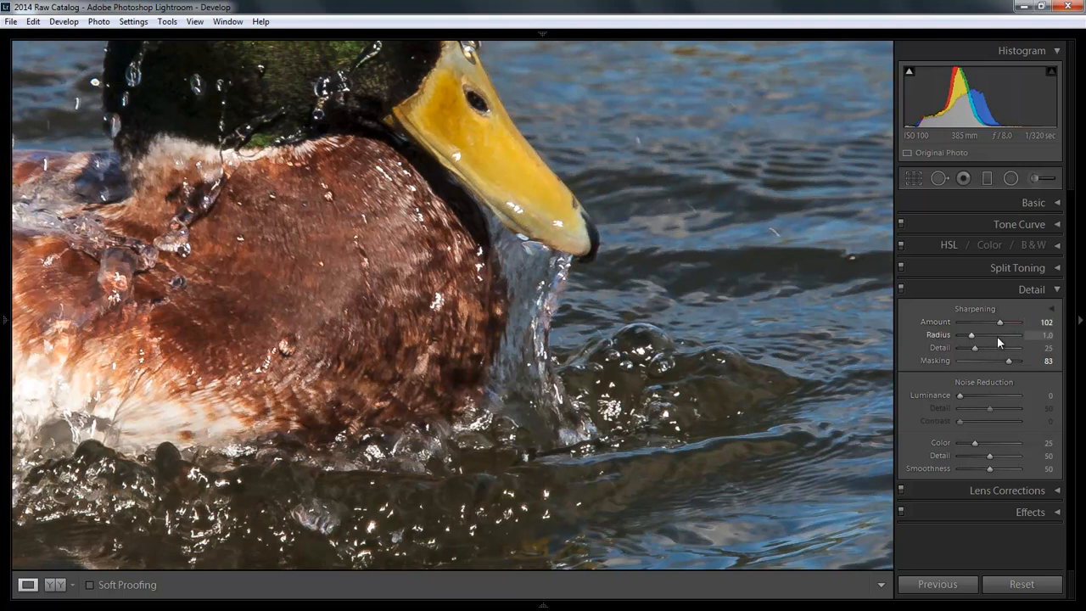
Compare a larger sharpening Radius with the default, set the Radius to 1.5 and return to the full duck photo
left_click(998, 335)
double_click(998, 335)
left_click(999, 336)
double_click(997, 336)
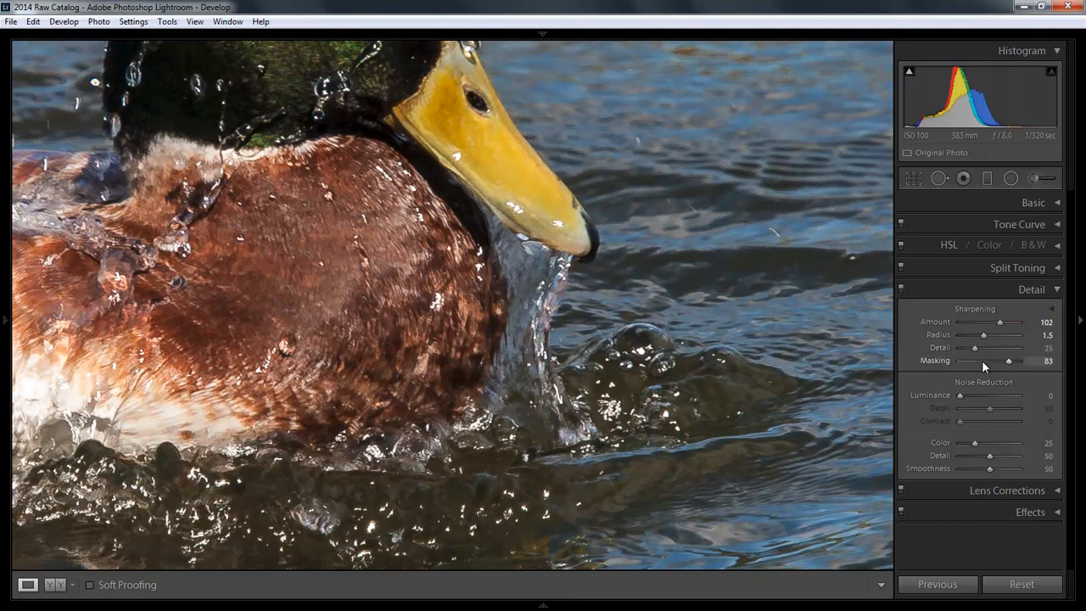
left_click(399, 343)
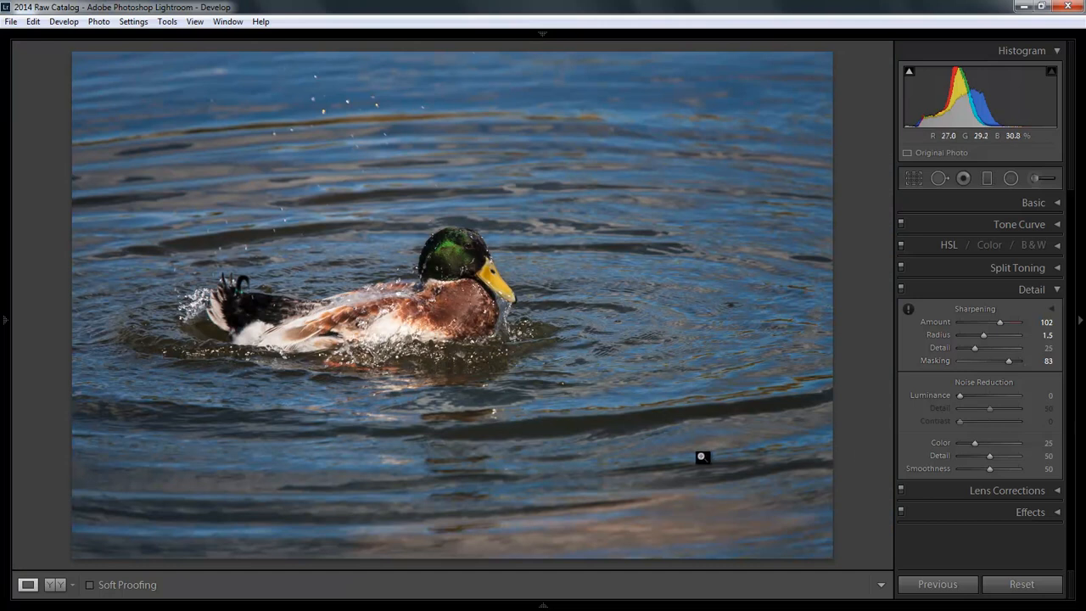